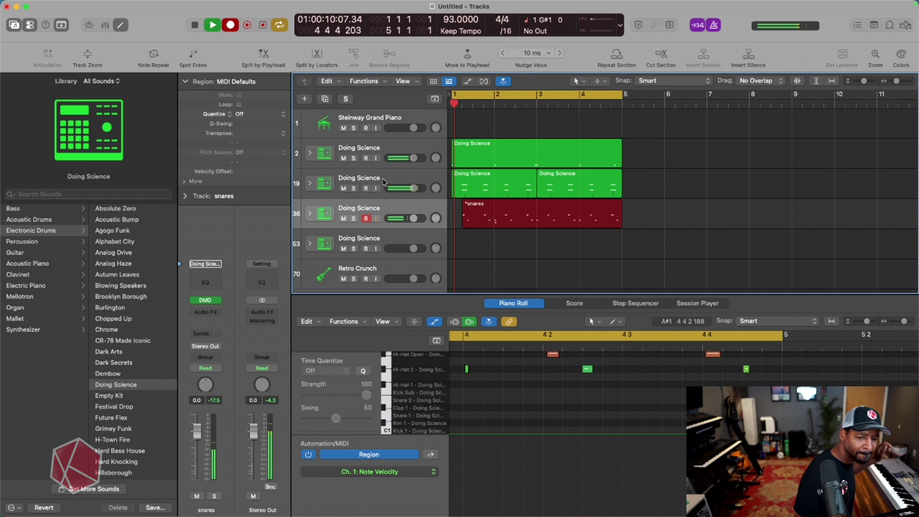
- Record parts on the Steinway Grand Piano and Retro Crunch bass tracks over the four-bar cycle
{"action": "left_click", "coordinate": [388, 130]}
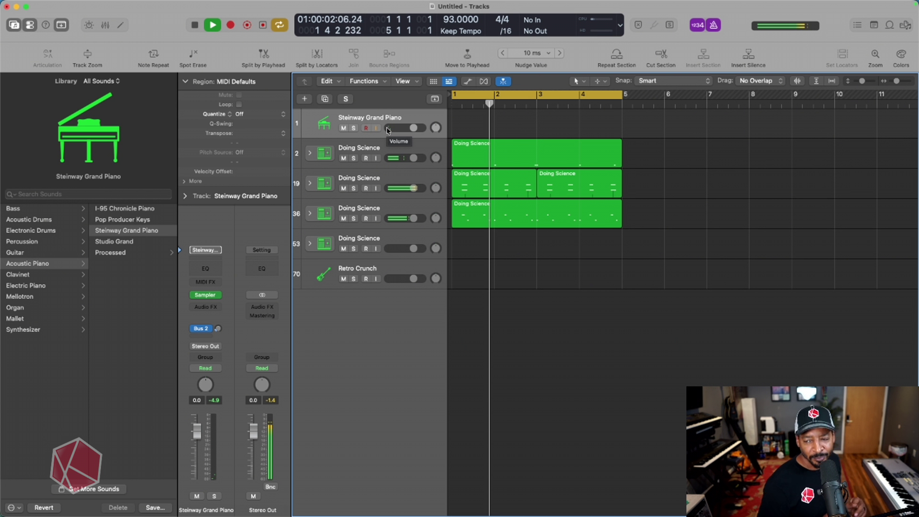
{"action": "key", "text": "r"}
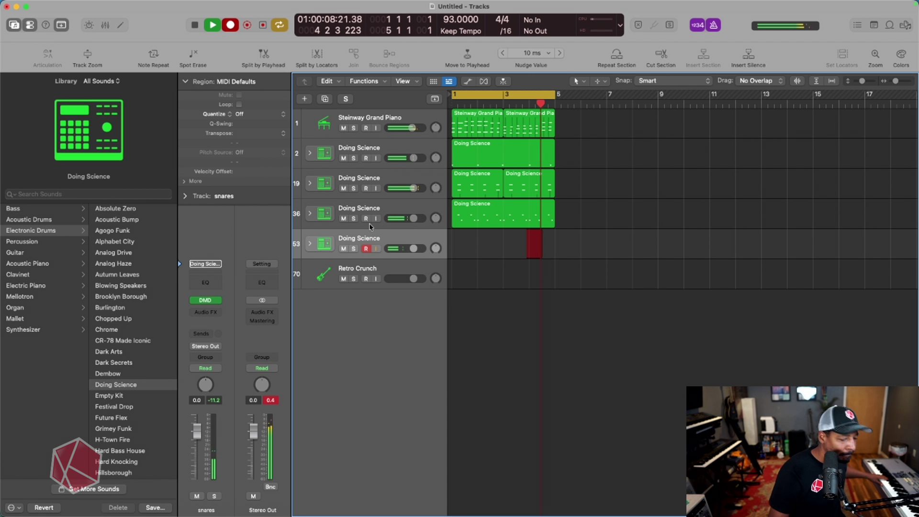
{"action": "left_click", "coordinate": [369, 265]}
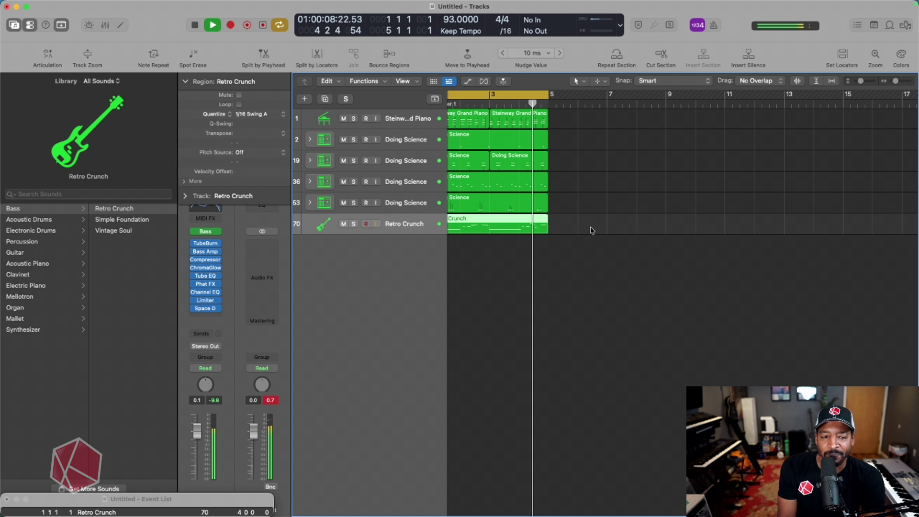
{"action": "key", "text": "space"}
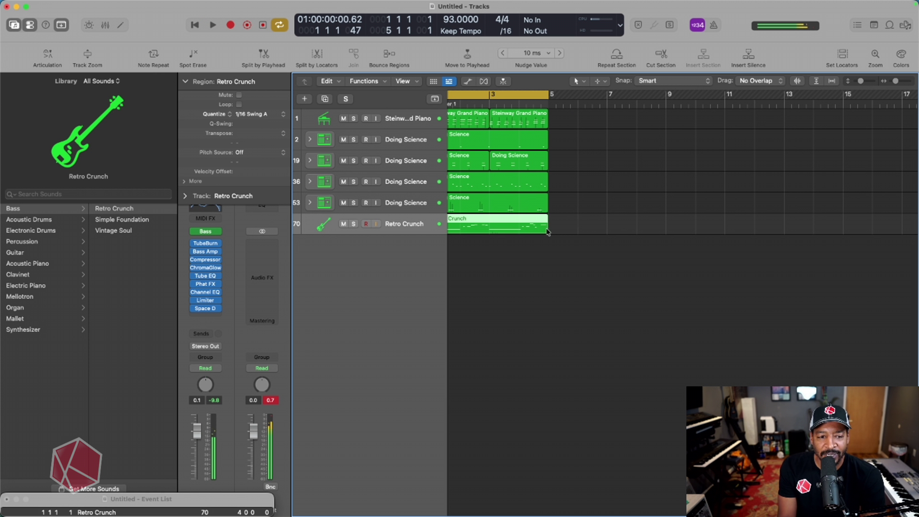
- Repeat all regions until the arrangement fills 16 bars, extending the cycle range to bar 17
{"action": "key", "text": "super+a"}
{"action": "key", "text": "super+r"}
{"action": "left_click", "coordinate": [655, 304], "text": "ctrl+alt"}
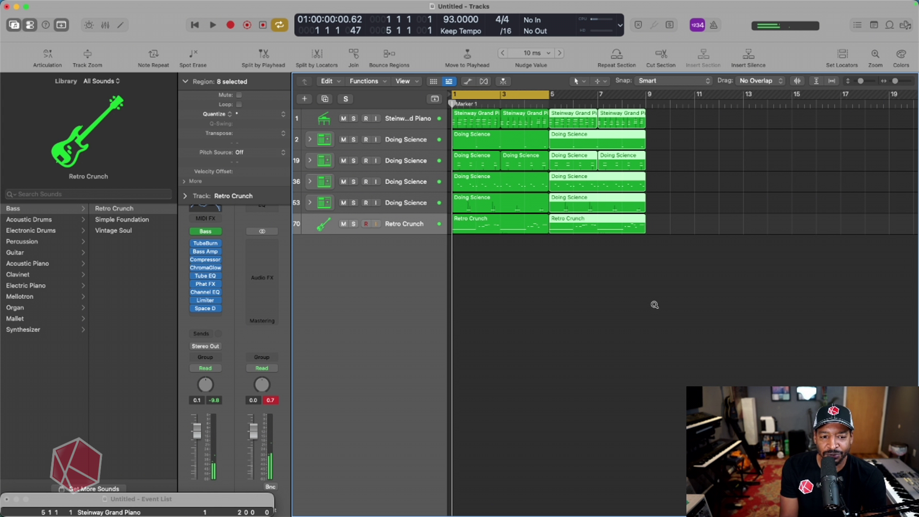
{"action": "left_click_drag", "start_coordinate": [546, 95], "coordinate": [642, 97]}
{"action": "key", "text": "super+a"}
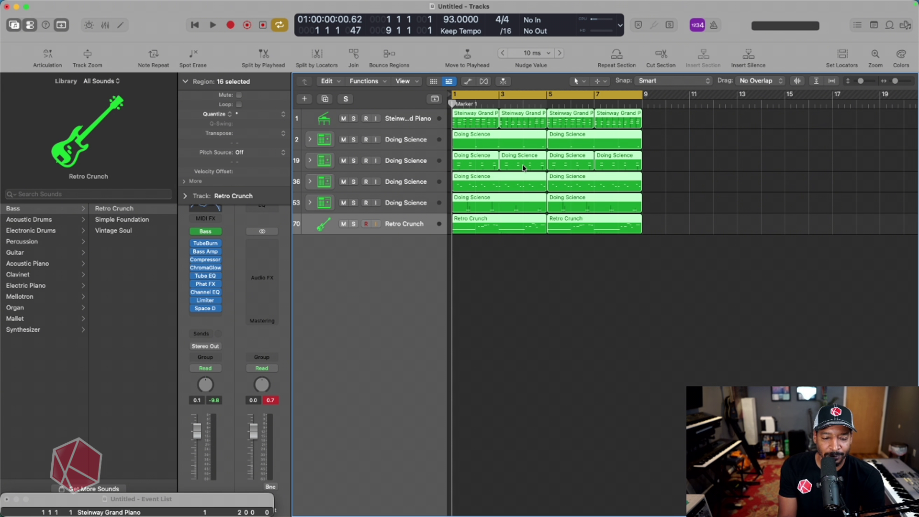
{"action": "key", "text": "super+r"}
{"action": "left_click_drag", "start_coordinate": [639, 95], "coordinate": [833, 96]}
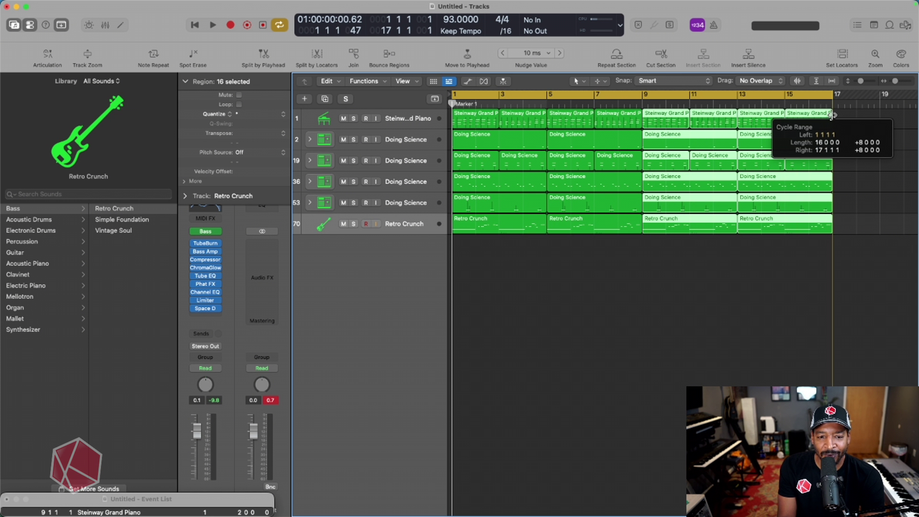
- Deselect the regions and extend the end of the cycle range to bar 19
{"action": "key", "text": "super+Left"}
{"action": "key", "text": "super+Up"}
{"action": "left_click", "coordinate": [767, 176]}
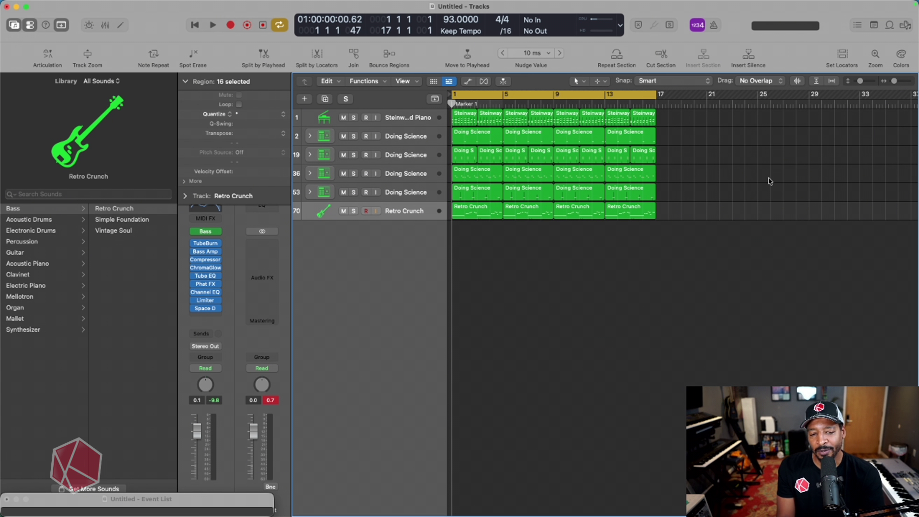
{"action": "left_click_drag", "start_coordinate": [656, 98], "coordinate": [679, 98]}
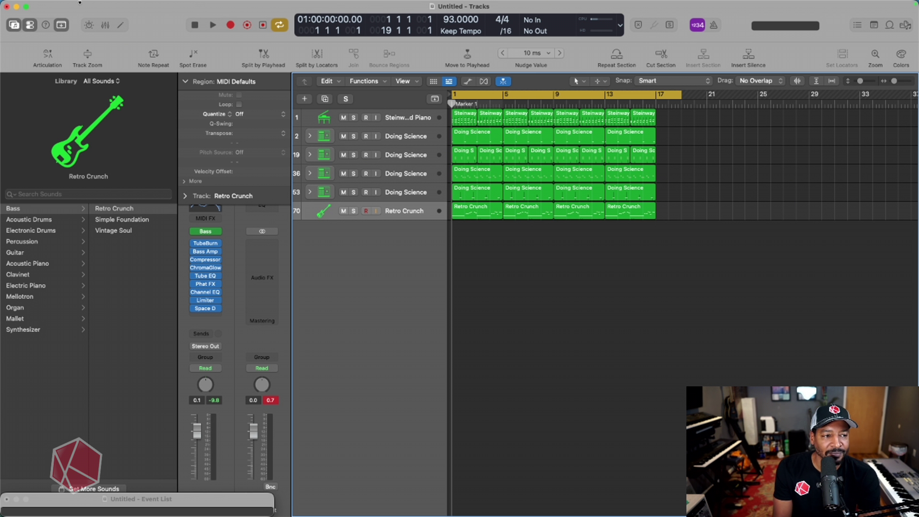
- Set up a bounce of the project section with MP3 as the destination
{"action": "left_click", "coordinate": [48, 7]}
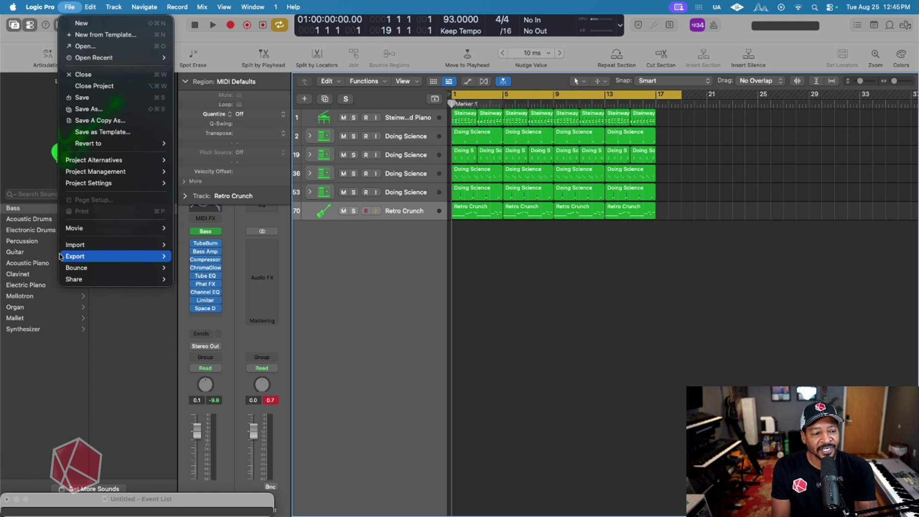
{"action": "mouse_move", "coordinate": [89, 270]}
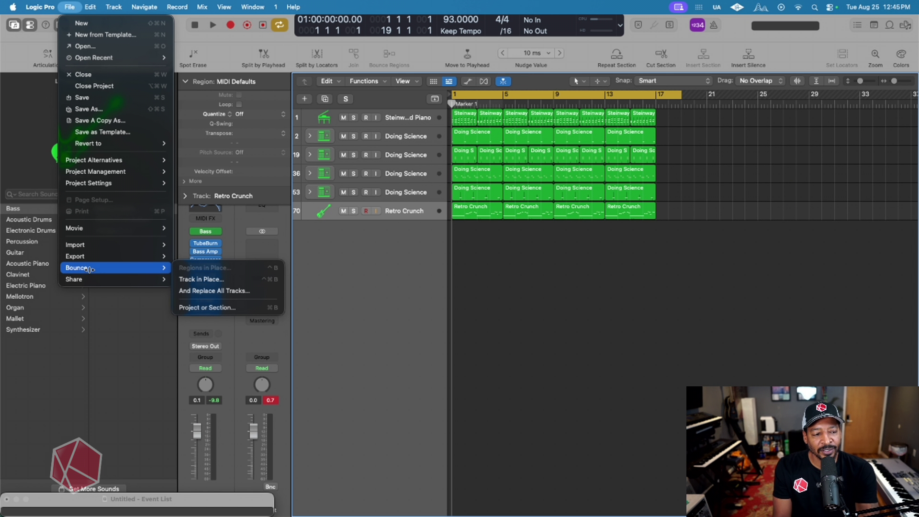
{"action": "left_click", "coordinate": [234, 308]}
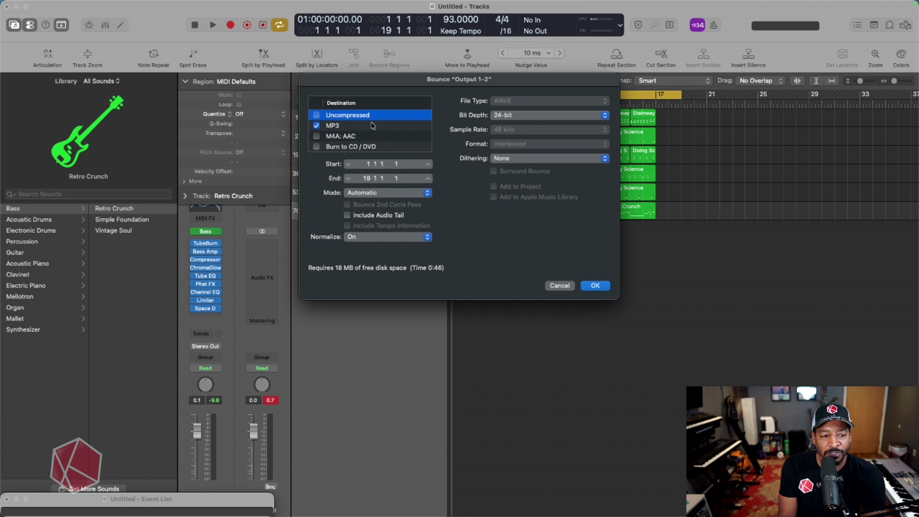
{"action": "left_click", "coordinate": [377, 126]}
{"action": "left_click", "coordinate": [588, 286]}
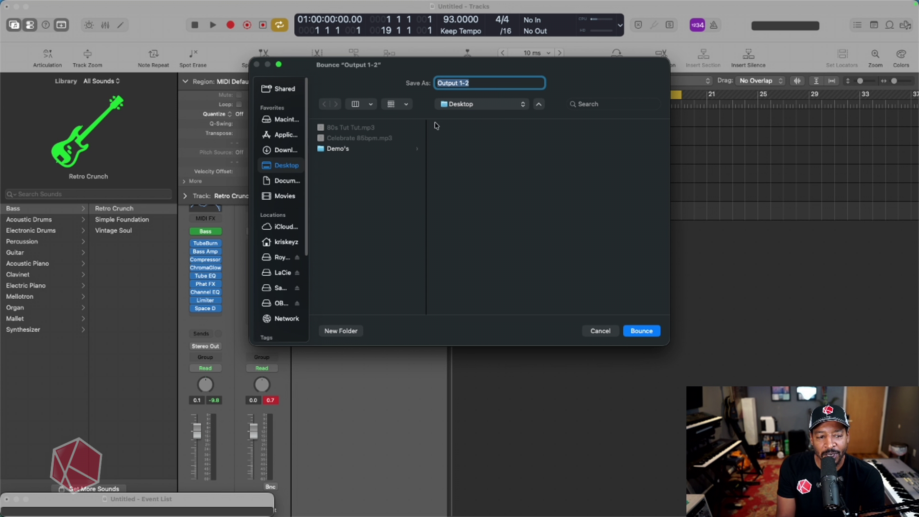
- Bounce the file to the Desktop under the name West Coast Idea
{"action": "left_click", "coordinate": [287, 135]}
{"action": "left_click", "coordinate": [287, 166]}
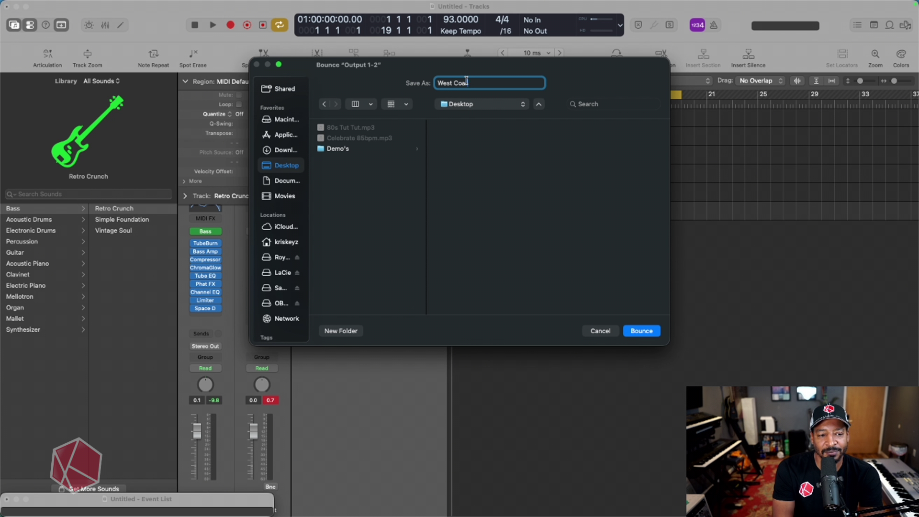
{"action": "left_click", "coordinate": [467, 80]}
{"action": "type", "text": "West Coa"}
{"action": "key", "text": "Return"}
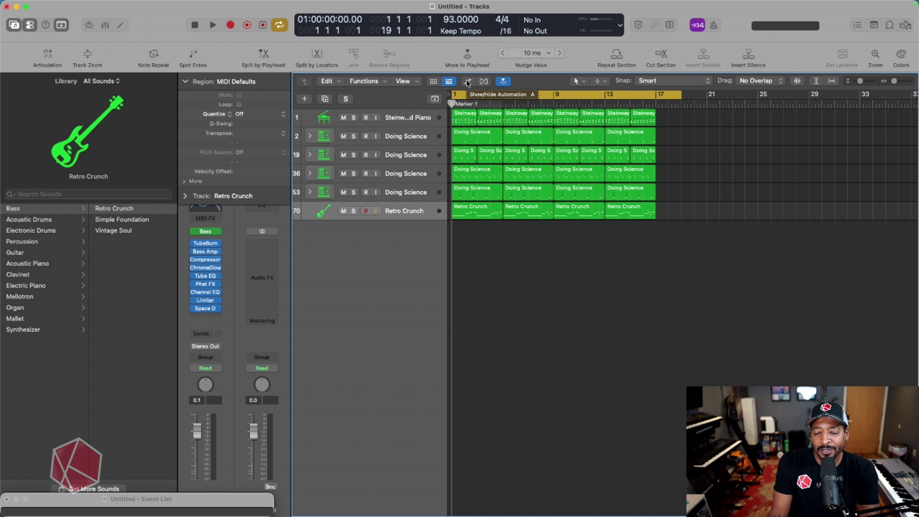
- Switch to Suno in Chrome and try to upload the bounced audio for a new song
{"action": "mouse_move", "coordinate": [603, 500]}
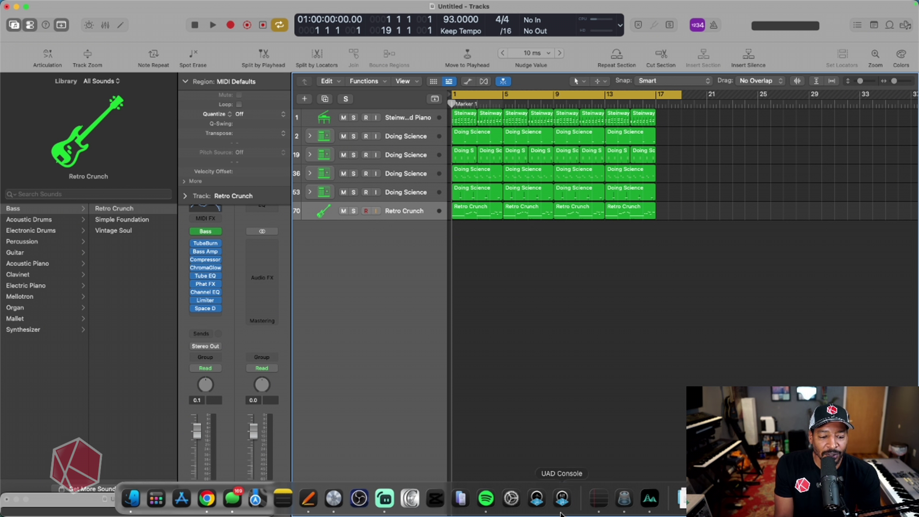
{"action": "left_click", "coordinate": [207, 498]}
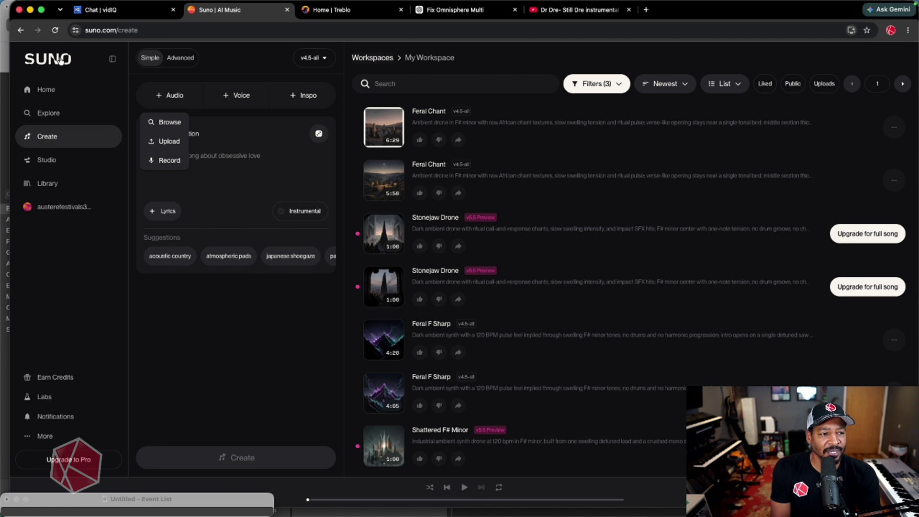
{"action": "left_click", "coordinate": [167, 101]}
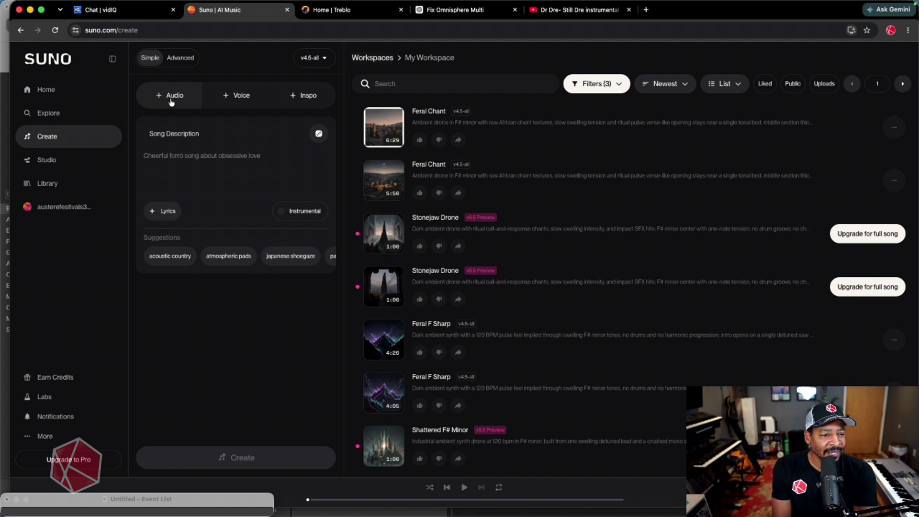
{"action": "left_click", "coordinate": [176, 97]}
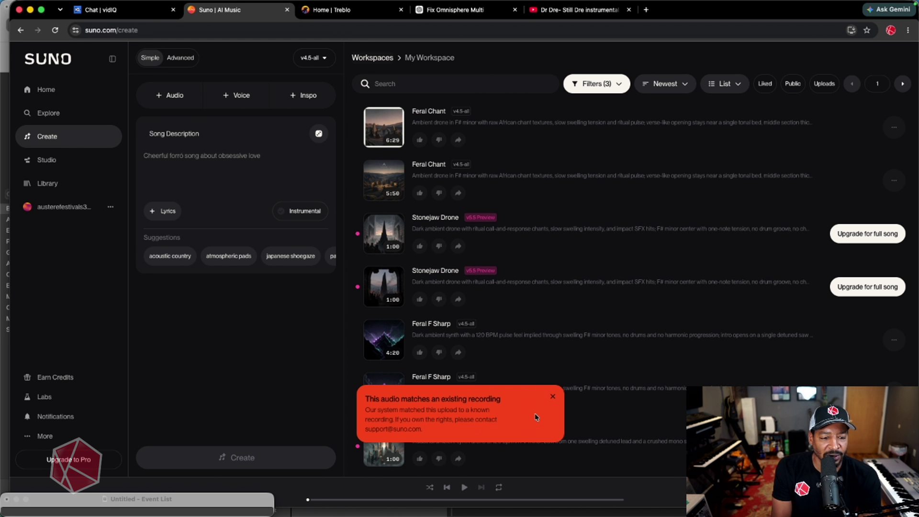
{"action": "left_click", "coordinate": [553, 399]}
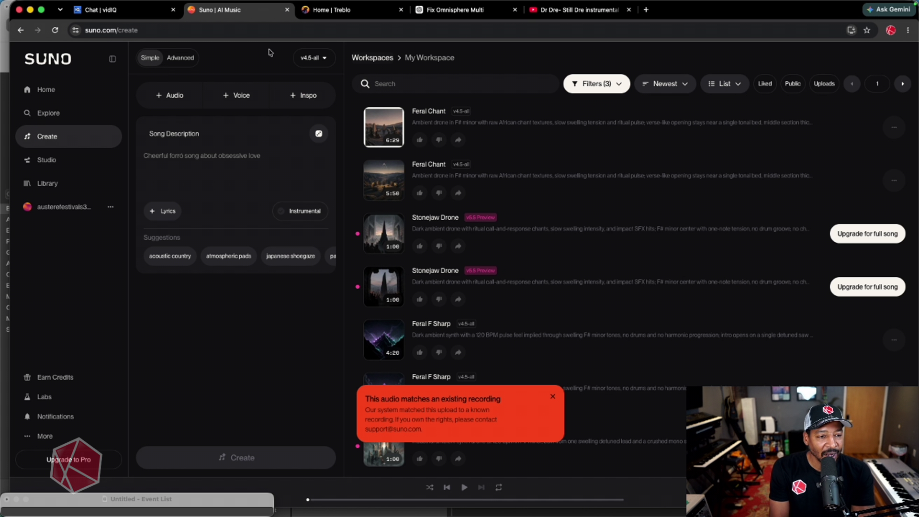
- Switch to Treblo and upload West Coast Idea .mp3 as a project in Advanced mode, confirming permission to use the recording
{"action": "left_click", "coordinate": [370, 10]}
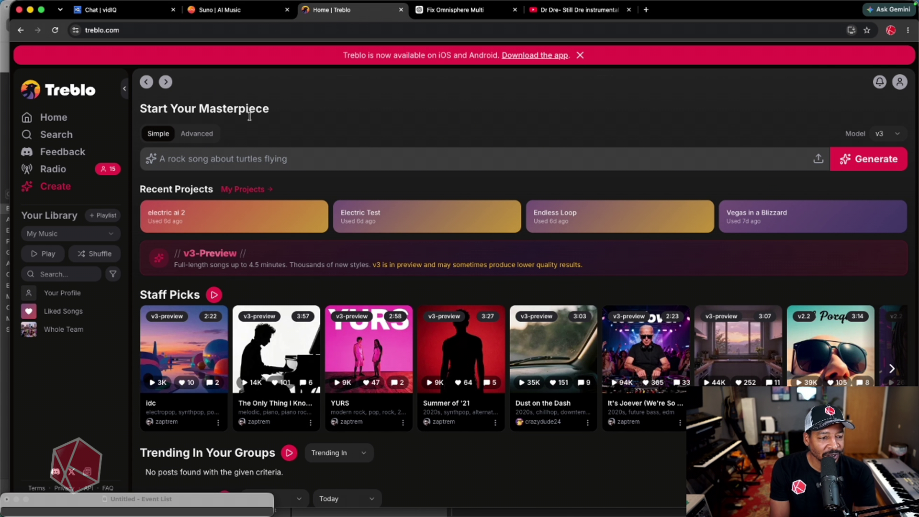
{"action": "left_click", "coordinate": [179, 136]}
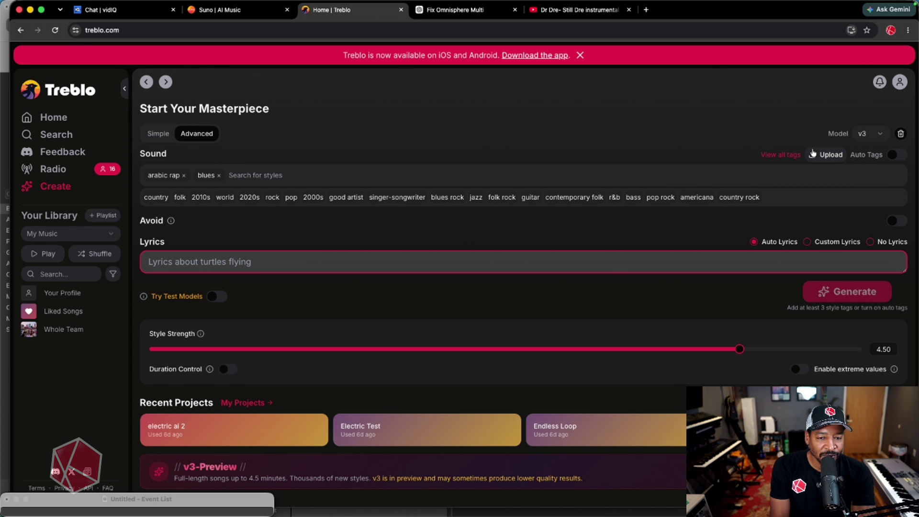
{"action": "left_click", "coordinate": [831, 155]}
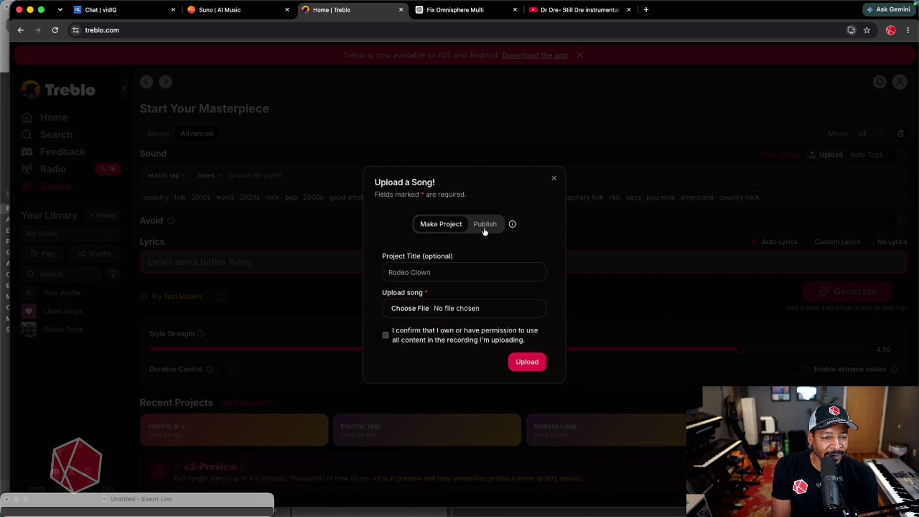
{"action": "left_click", "coordinate": [437, 272]}
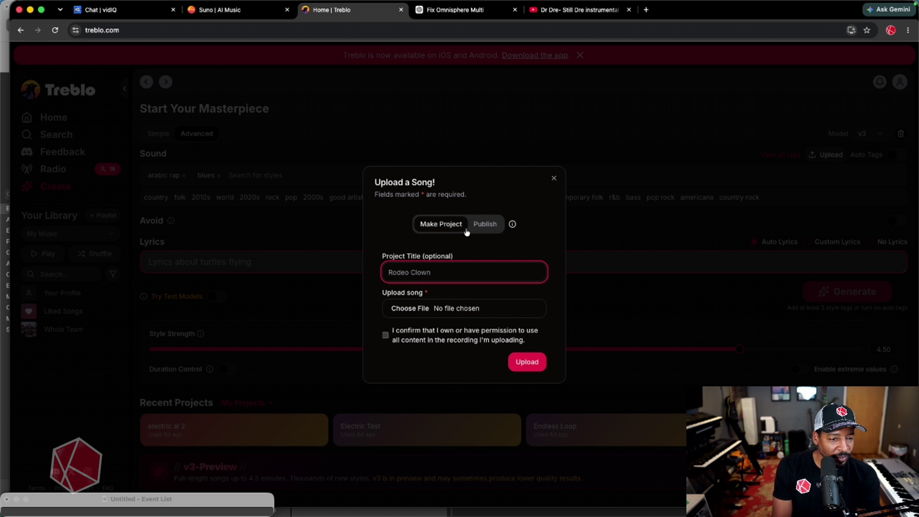
{"action": "left_click", "coordinate": [386, 334]}
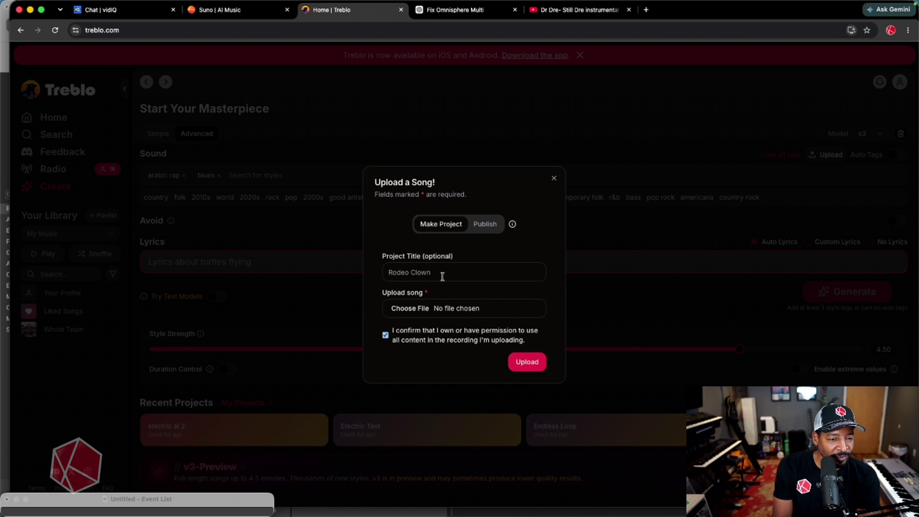
{"action": "left_click", "coordinate": [519, 364]}
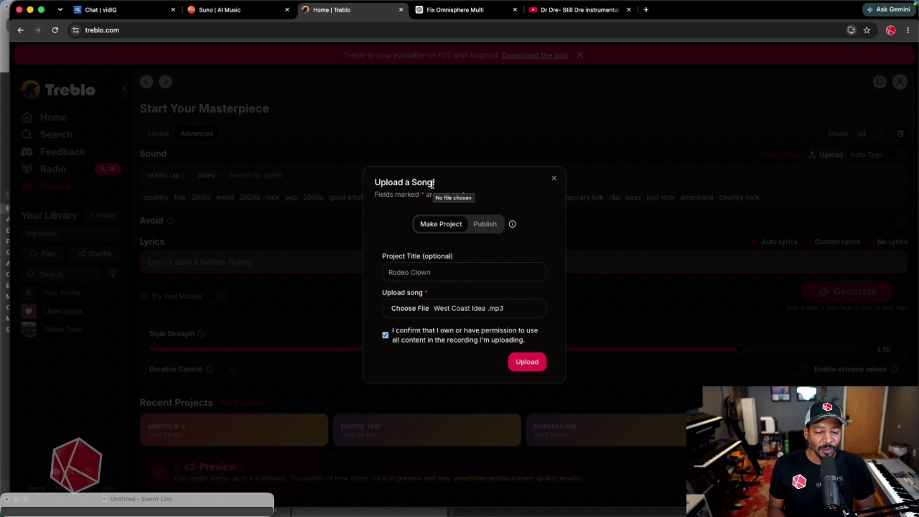
{"action": "left_click", "coordinate": [522, 363]}
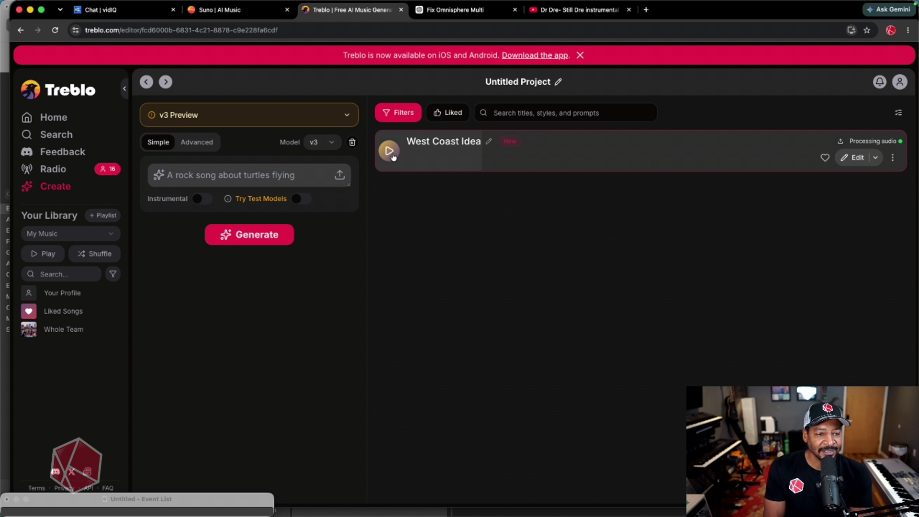
- Open West Coast Idea for editing and select an extension before the start of the song
{"action": "left_click", "coordinate": [894, 158]}
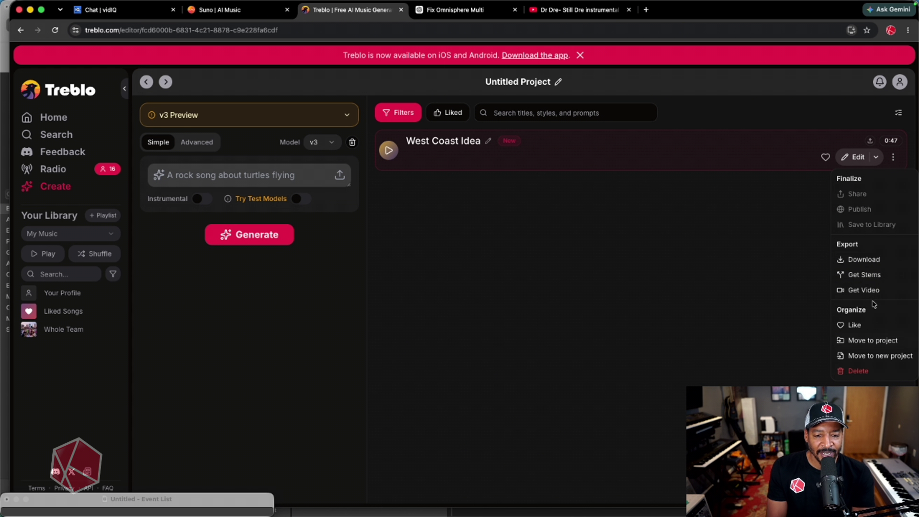
{"action": "left_click", "coordinate": [811, 262]}
{"action": "left_click", "coordinate": [858, 158]}
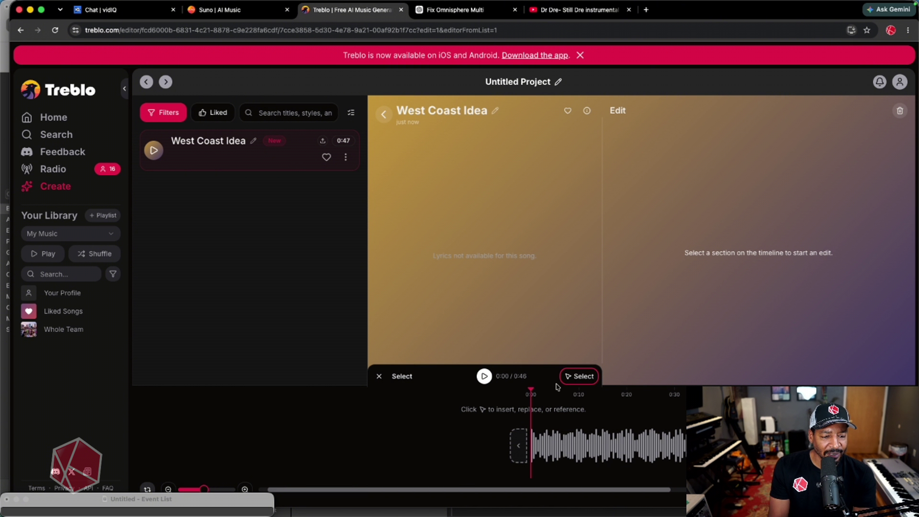
{"action": "left_click", "coordinate": [580, 376]}
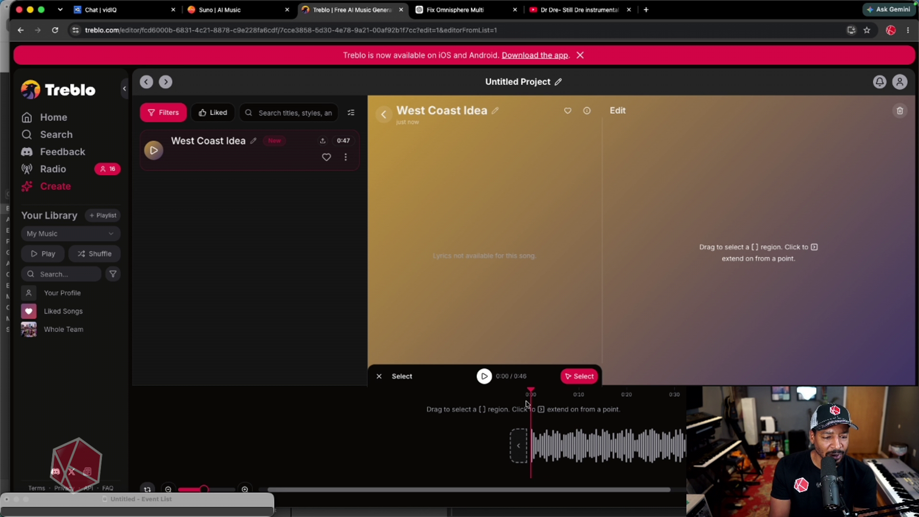
{"action": "scroll", "coordinate": [413, 373], "scroll_direction": "down", "scroll_amount": 1}
{"action": "scroll", "coordinate": [444, 349], "scroll_direction": "up", "scroll_amount": 1}
{"action": "scroll", "coordinate": [508, 407], "scroll_direction": "left", "scroll_amount": 1}
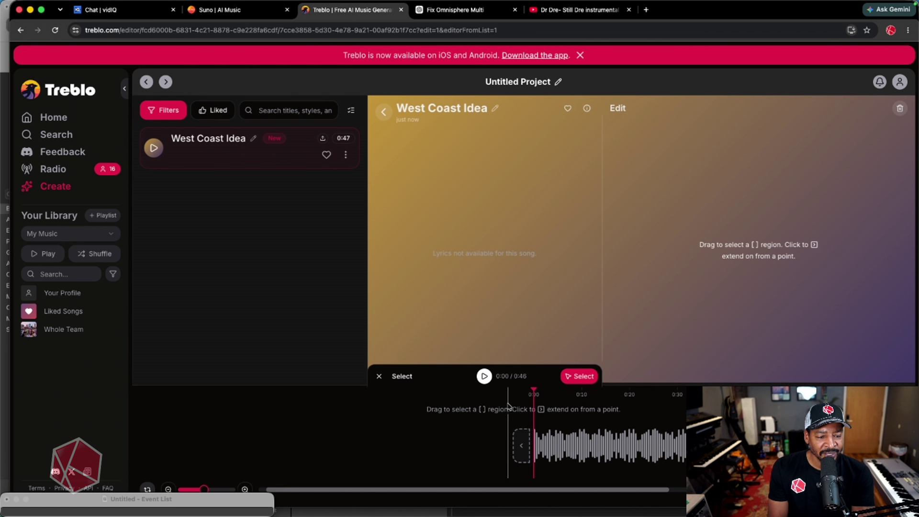
{"action": "left_click", "coordinate": [522, 446]}
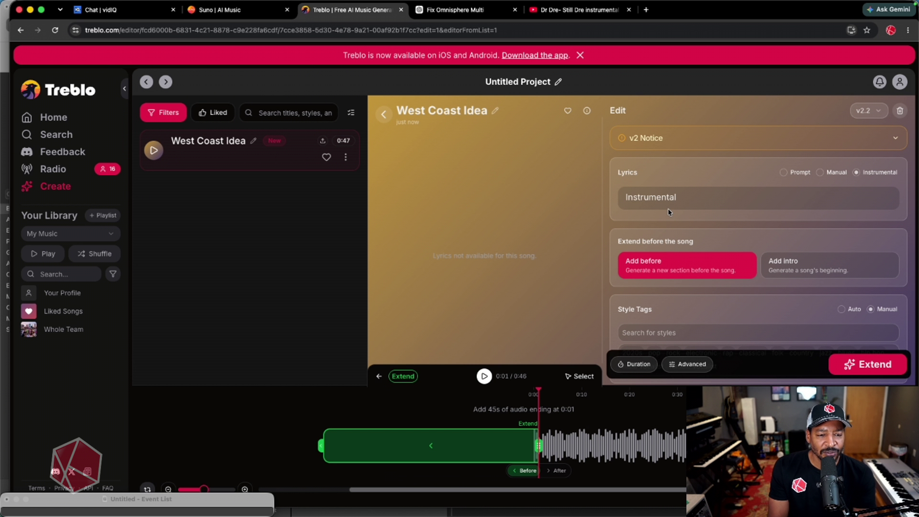
- Add the style tag "west coast hip hop" to the extension
{"action": "scroll", "coordinate": [821, 237], "scroll_direction": "down", "scroll_amount": 2}
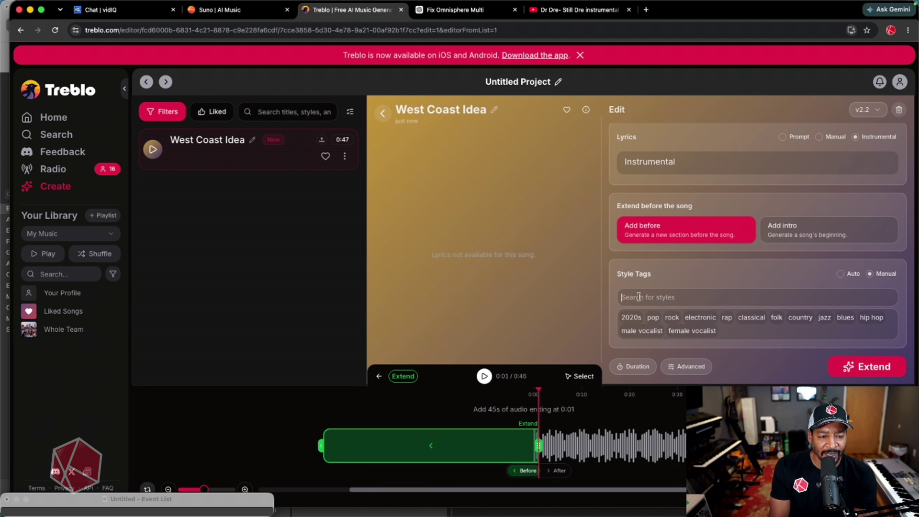
{"action": "left_click", "coordinate": [694, 297]}
{"action": "type", "text": "west coa"}
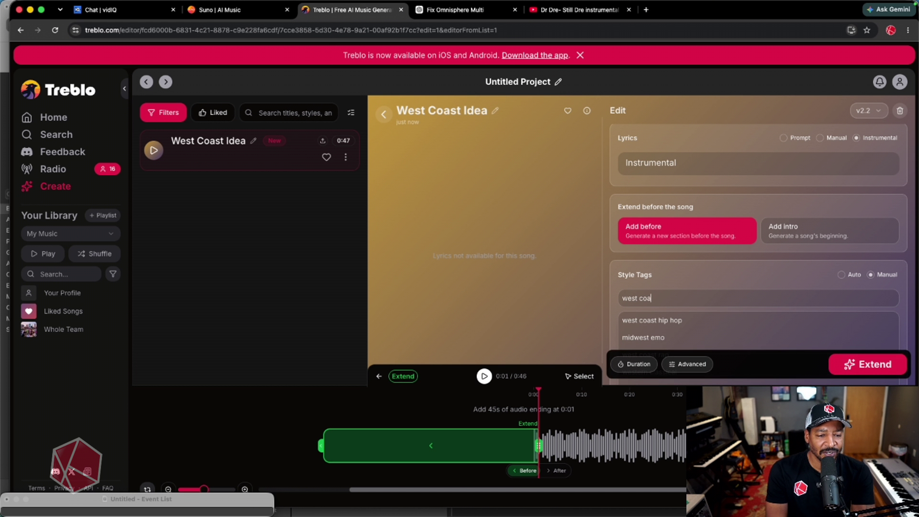
{"action": "left_click", "coordinate": [678, 320]}
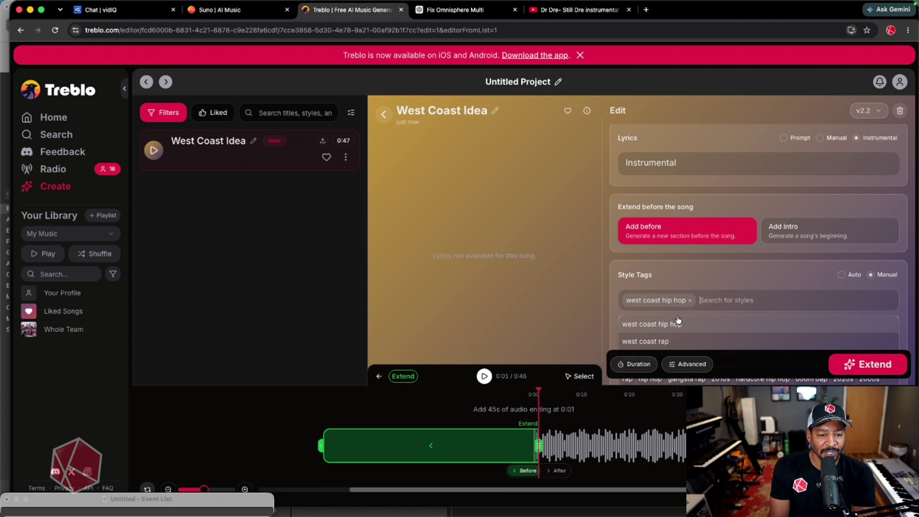
- Add the style tags 2010s and hip hop, generate the extension, and open the second extended version's details
{"action": "scroll", "coordinate": [718, 268], "scroll_direction": "down", "scroll_amount": 1}
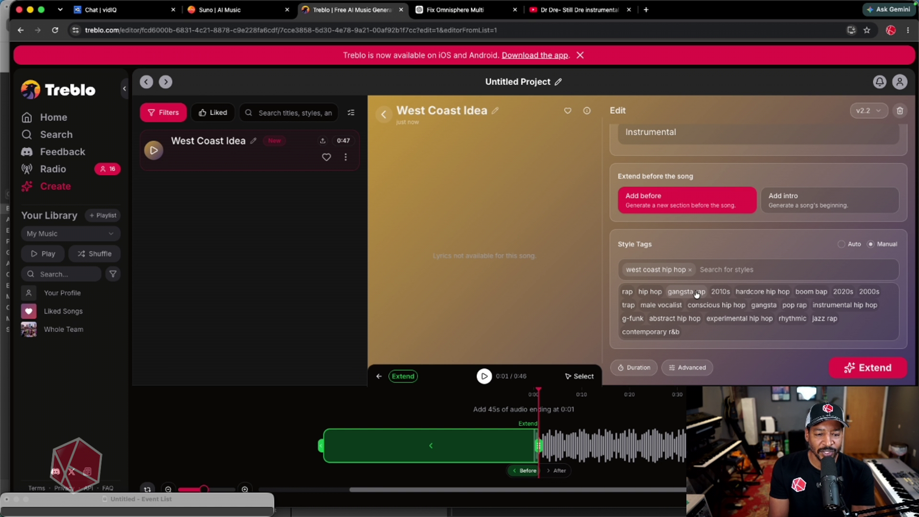
{"action": "left_click", "coordinate": [721, 291]}
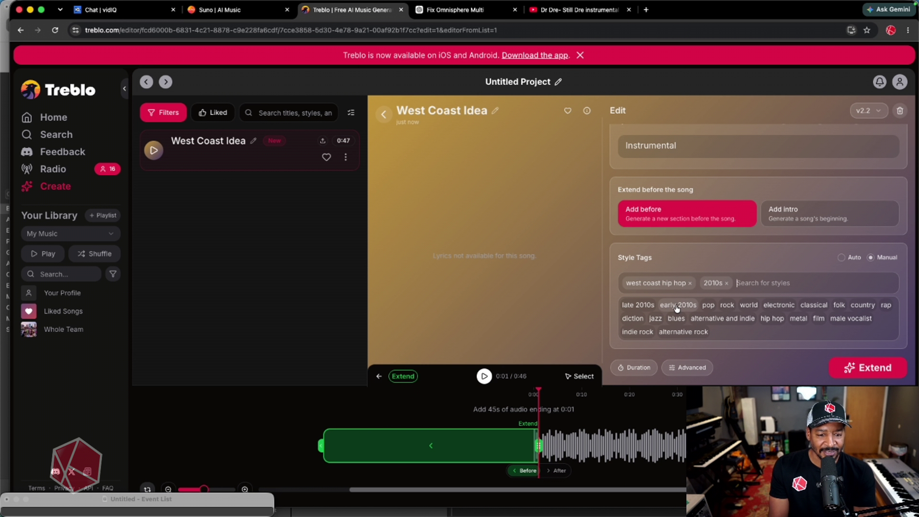
{"action": "left_click", "coordinate": [776, 320]}
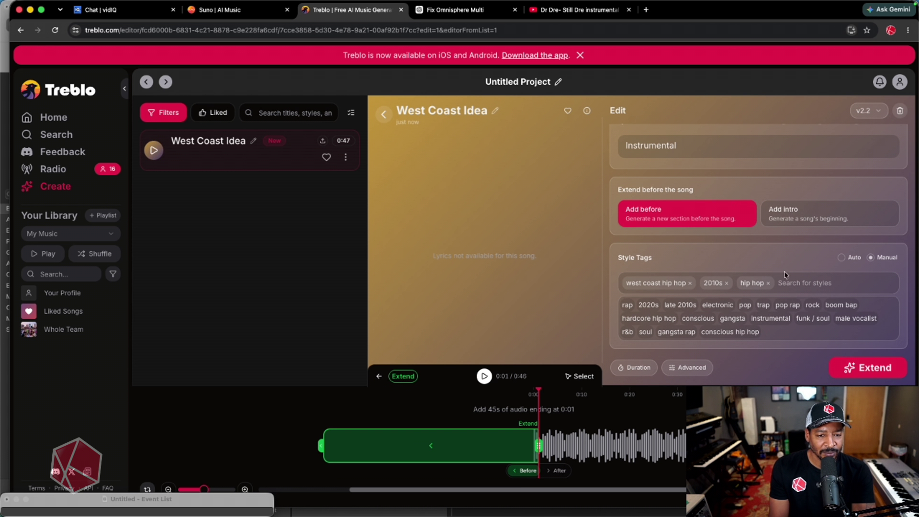
{"action": "left_click", "coordinate": [838, 277]}
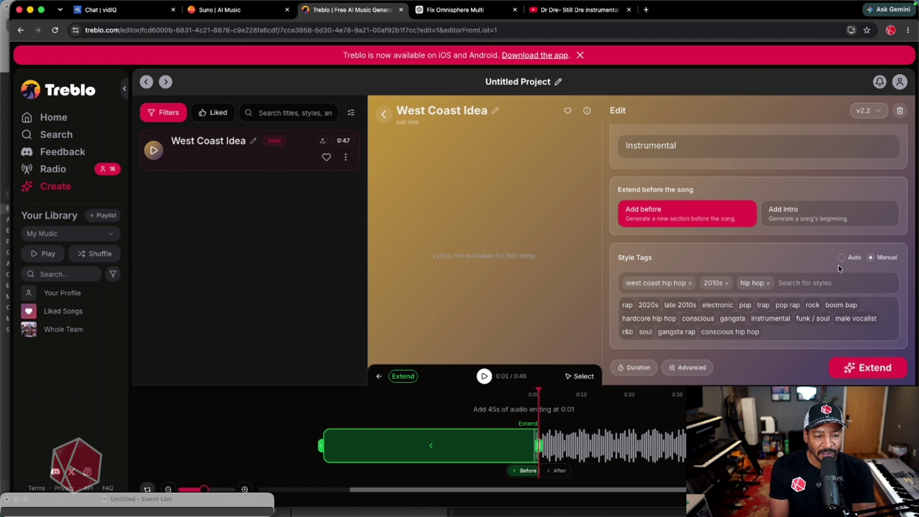
{"action": "left_click", "coordinate": [872, 371]}
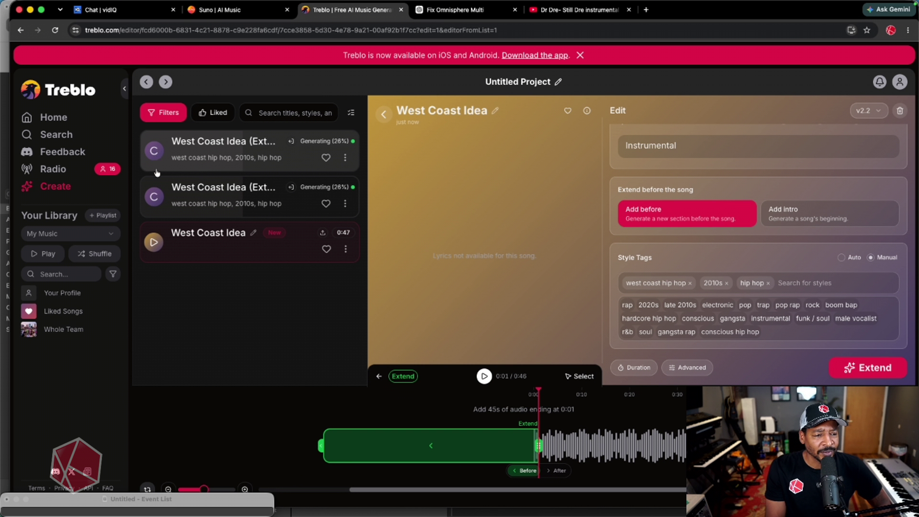
{"action": "left_click", "coordinate": [207, 200]}
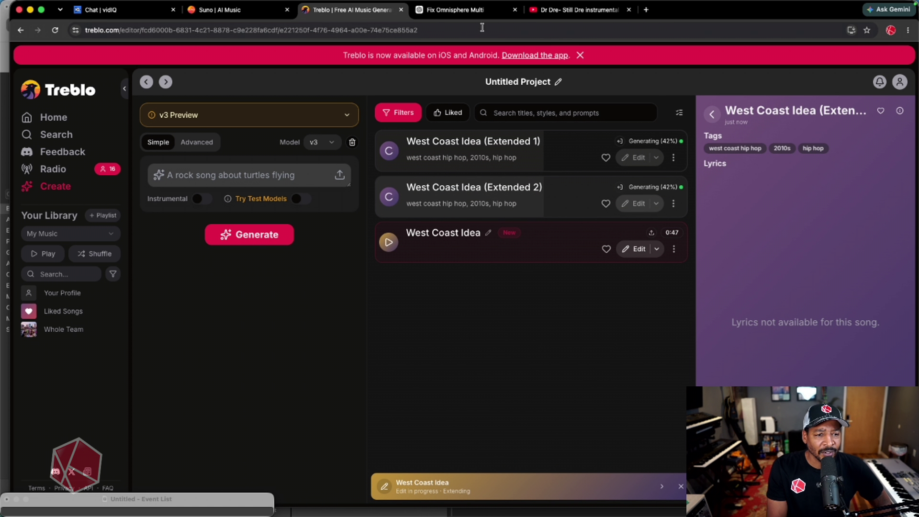
- Switch to Suno and try to upload 80s Tut Tut.mp3 from the Desktop as source audio
{"action": "left_click", "coordinate": [262, 12]}
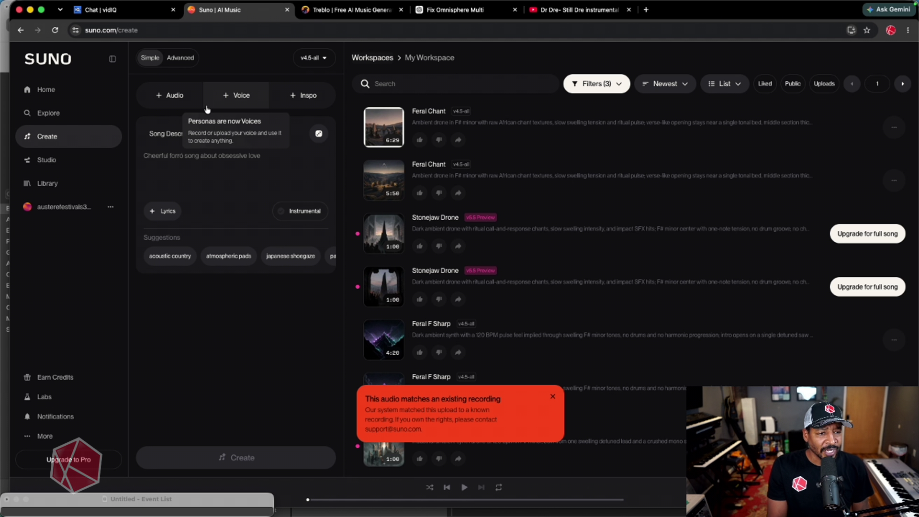
{"action": "left_click", "coordinate": [174, 96]}
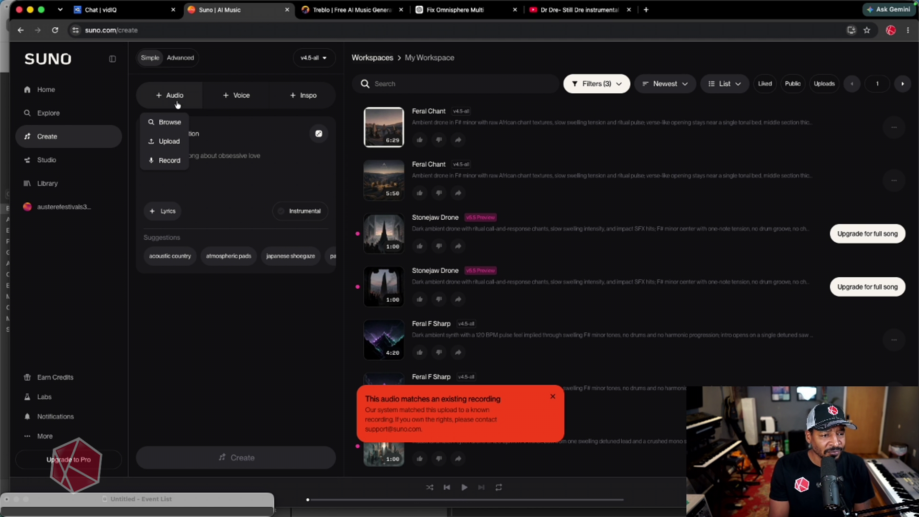
{"action": "left_click", "coordinate": [169, 141]}
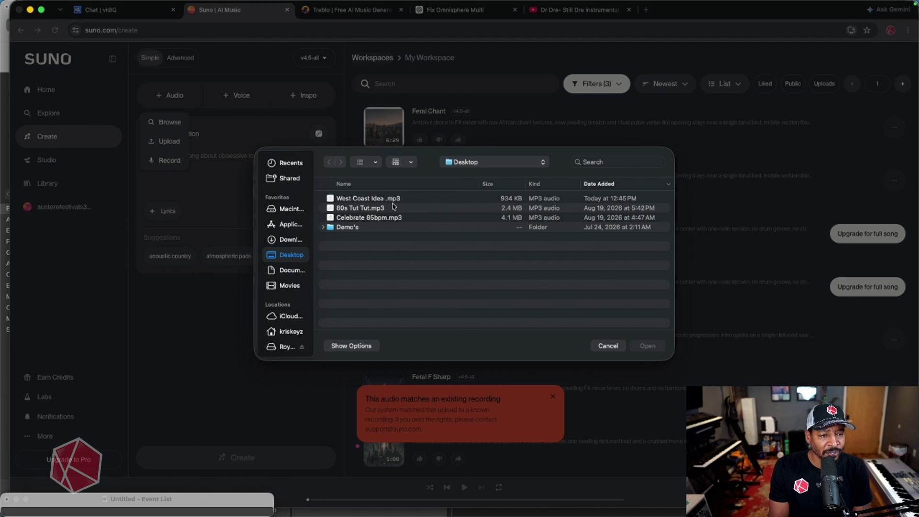
{"action": "left_click", "coordinate": [378, 209]}
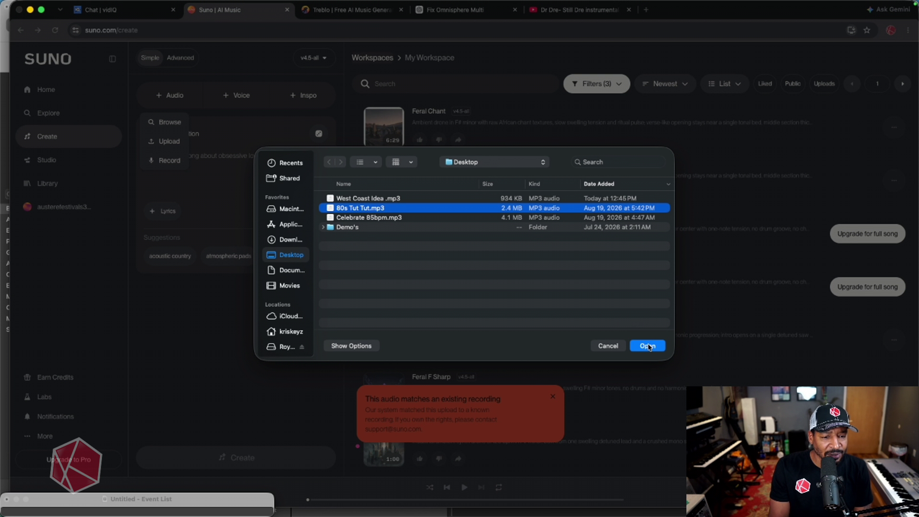
- Switch to Treblo and listen to both extended versions of West Coast Idea, checking Suno's upload in between
{"action": "left_click", "coordinate": [353, 11]}
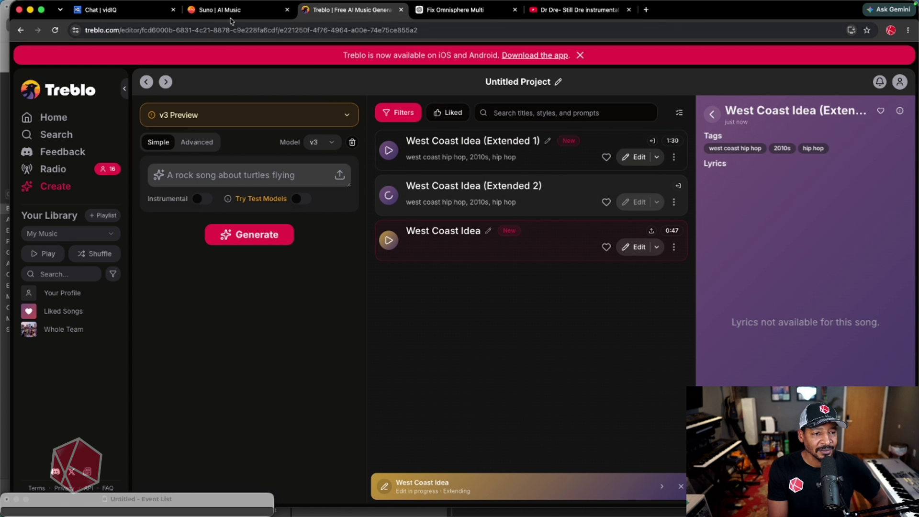
{"action": "left_click", "coordinate": [389, 151]}
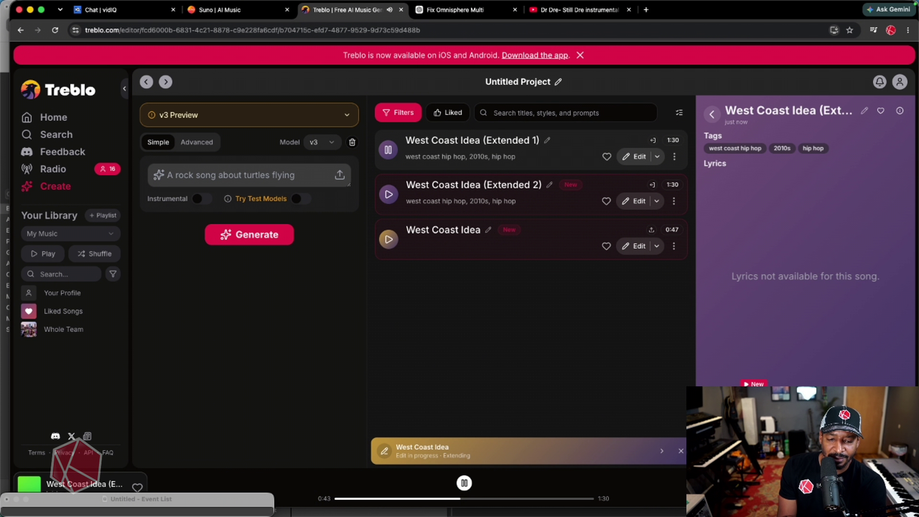
{"action": "left_click", "coordinate": [389, 194]}
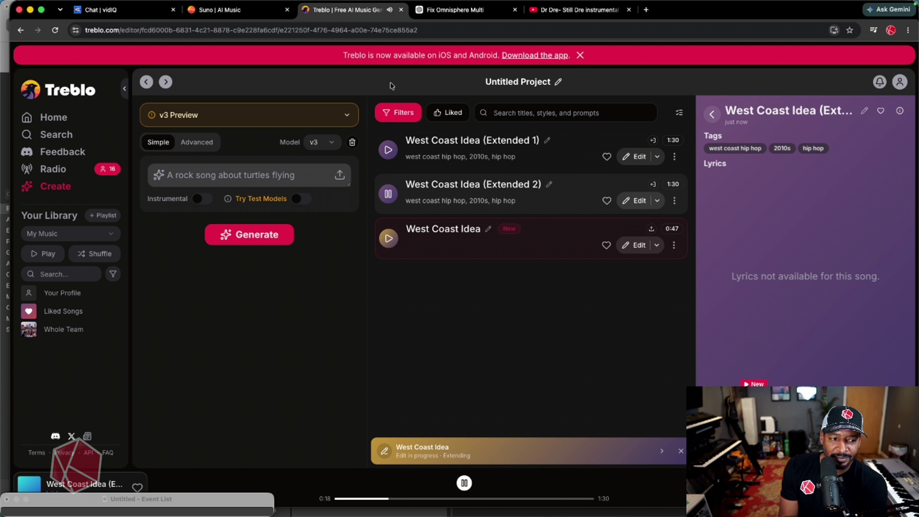
{"action": "left_click", "coordinate": [234, 11]}
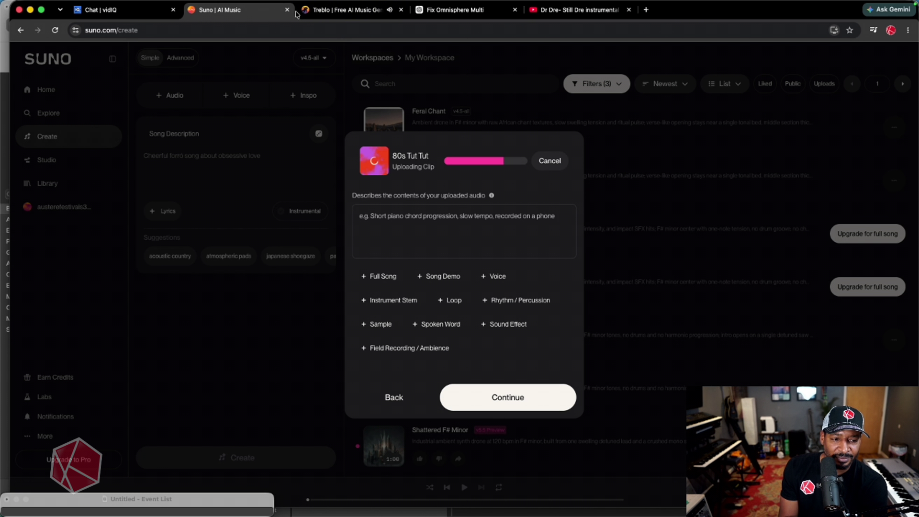
{"action": "left_click", "coordinate": [335, 13]}
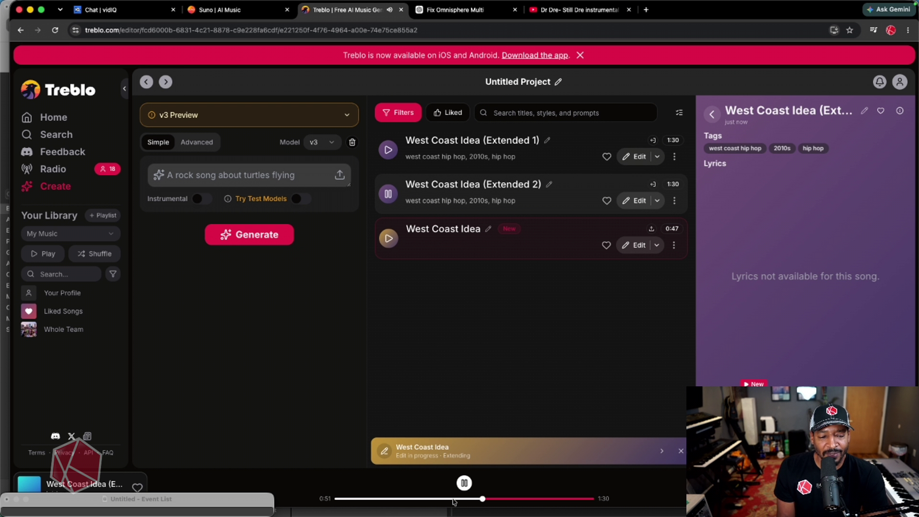
{"action": "left_click", "coordinate": [464, 483]}
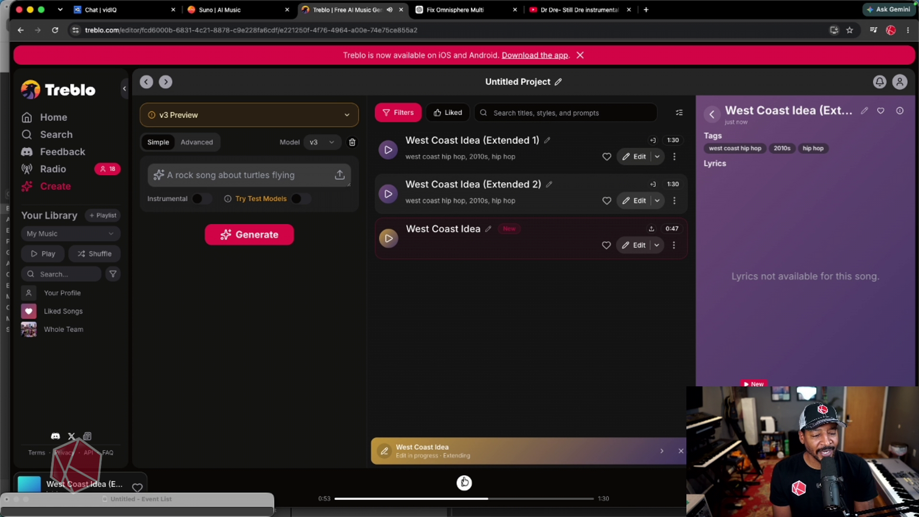
- Write the song prompt "generate strings that are stacatto and live orchestra sounds."
{"action": "left_click", "coordinate": [205, 175]}
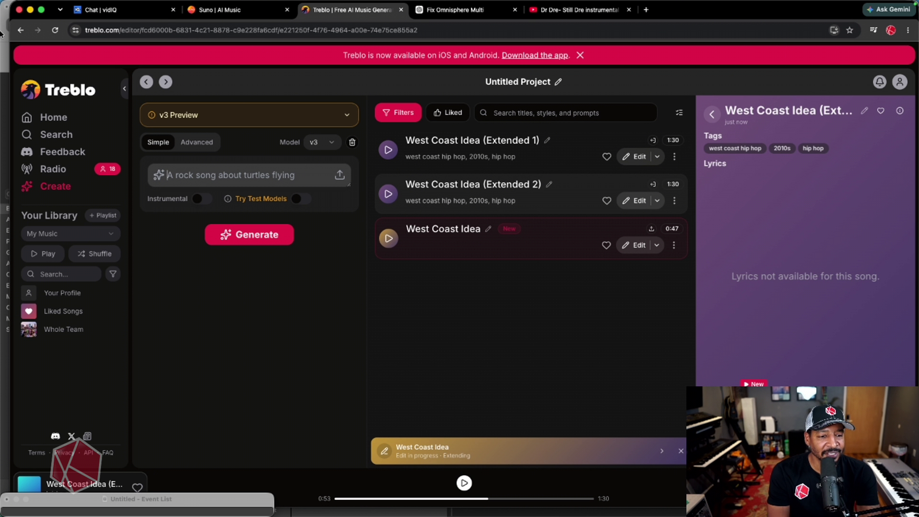
{"action": "type", "text": "generat"}
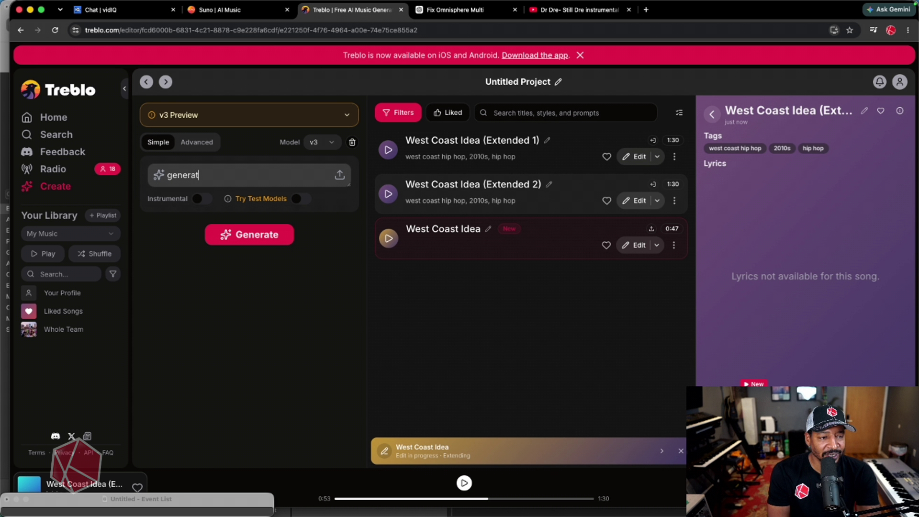
{"action": "type", "text": "e strings "}
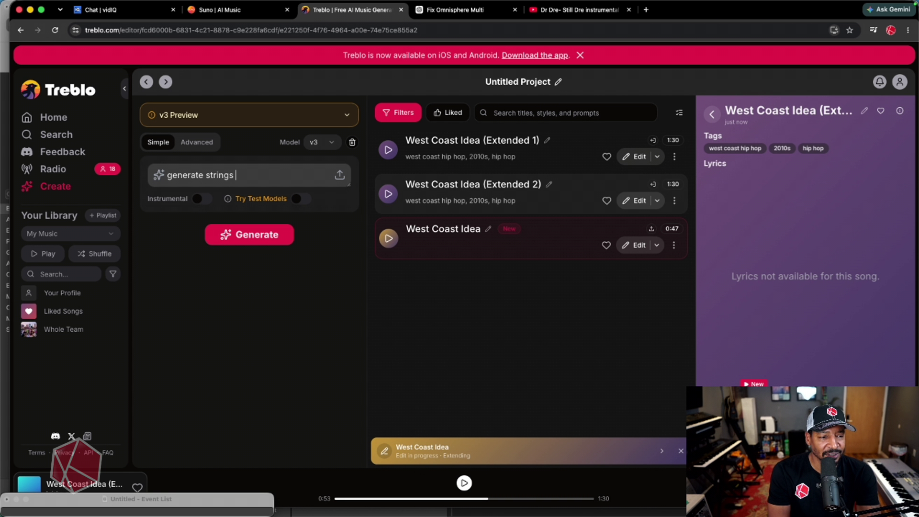
{"action": "type", "text": "to compliment"}
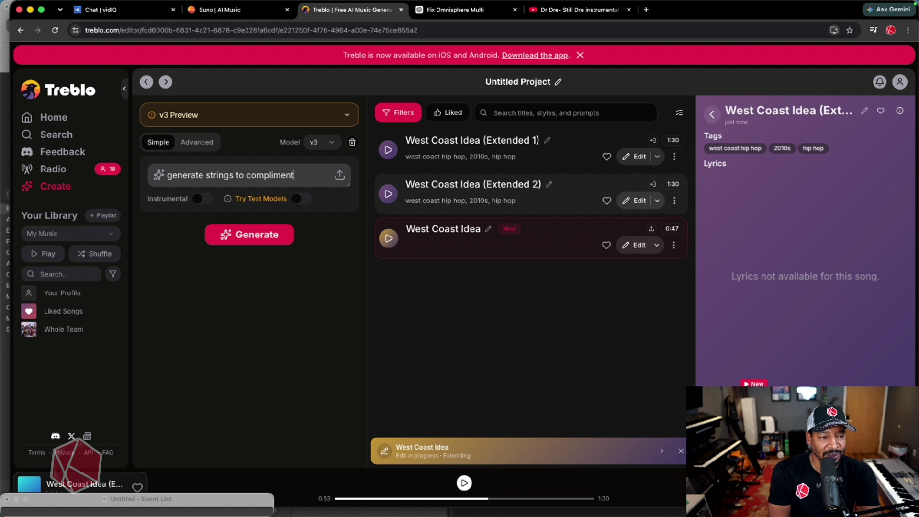
{"action": "key", "text": "BackSpace"}
{"action": "key", "text": "BackSpace"}
{"action": "key", "text": "BackSpace"}
{"action": "key", "text": "BackSpace"}
{"action": "key", "text": "BackSpace"}
{"action": "key", "text": "BackSpace"}
{"action": "key", "text": "BackSpace"}
{"action": "key", "text": "BackSpace"}
{"action": "key", "text": "BackSpace"}
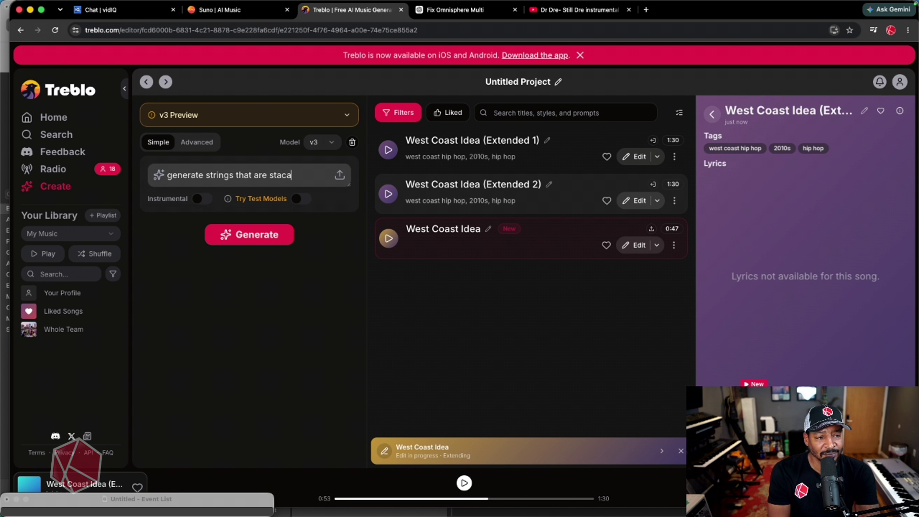
{"action": "type", "text": "and"}
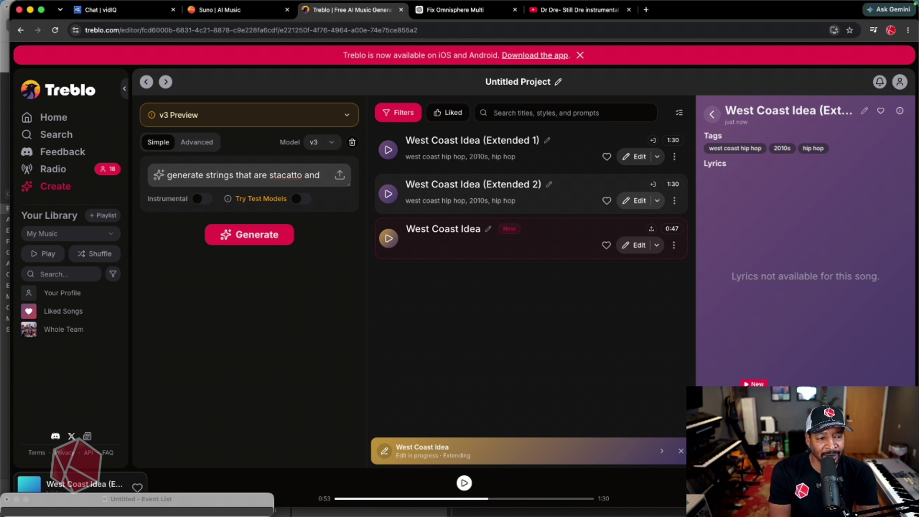
{"action": "type", "text": " liv"}
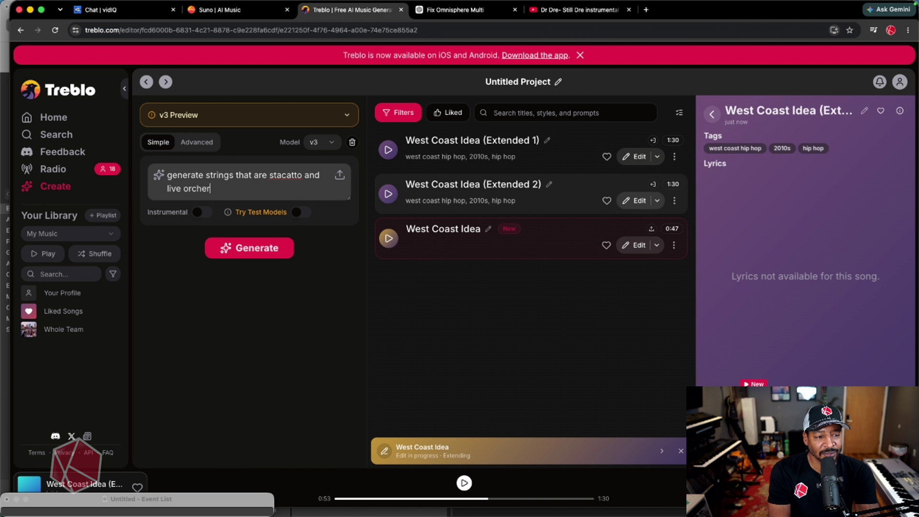
{"action": "type", "text": "e orchestra sounds."}
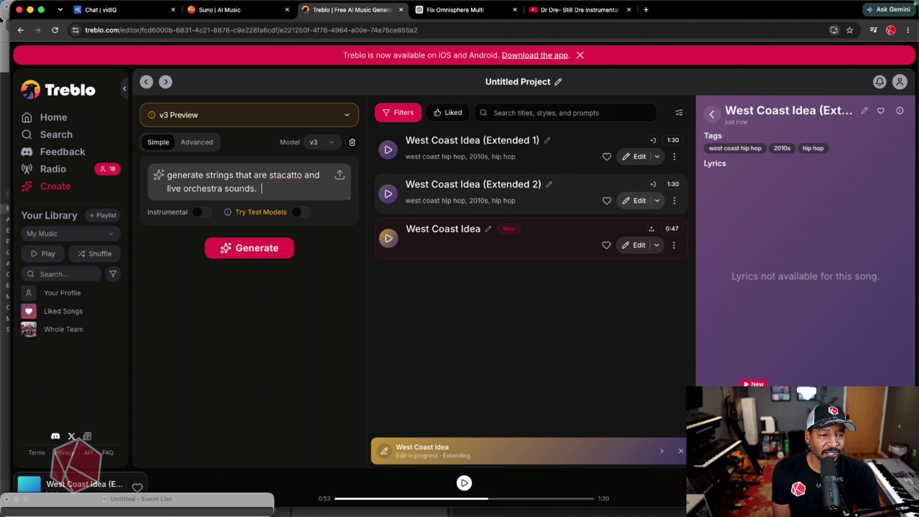
- Upload West Coast Idea .mp3 from the Desktop to the project, confirming permission to use it, and return to Simple mode
{"action": "left_click", "coordinate": [340, 177]}
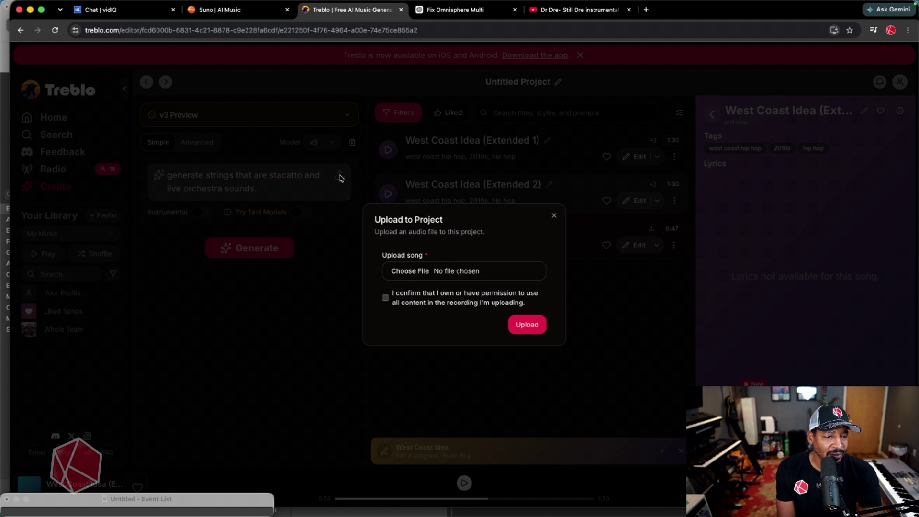
{"action": "left_click", "coordinate": [412, 271]}
{"action": "left_click", "coordinate": [369, 203]}
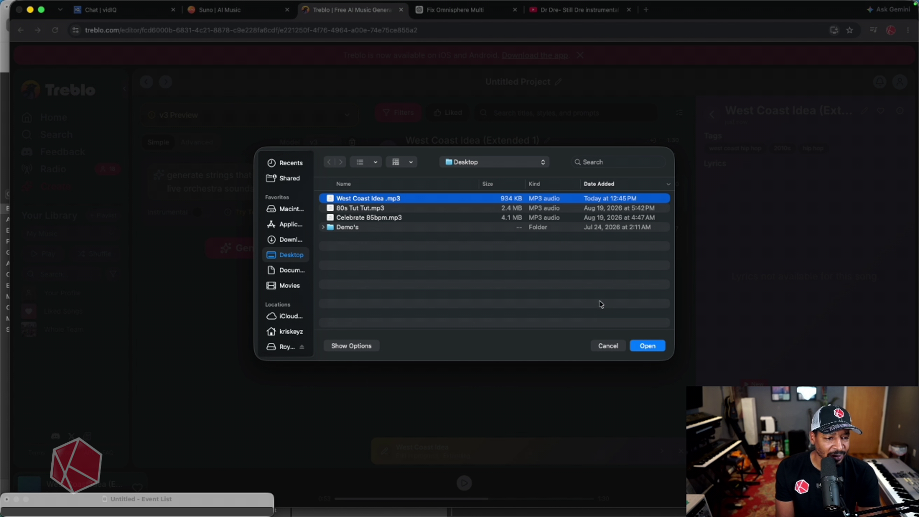
{"action": "left_click", "coordinate": [648, 347]}
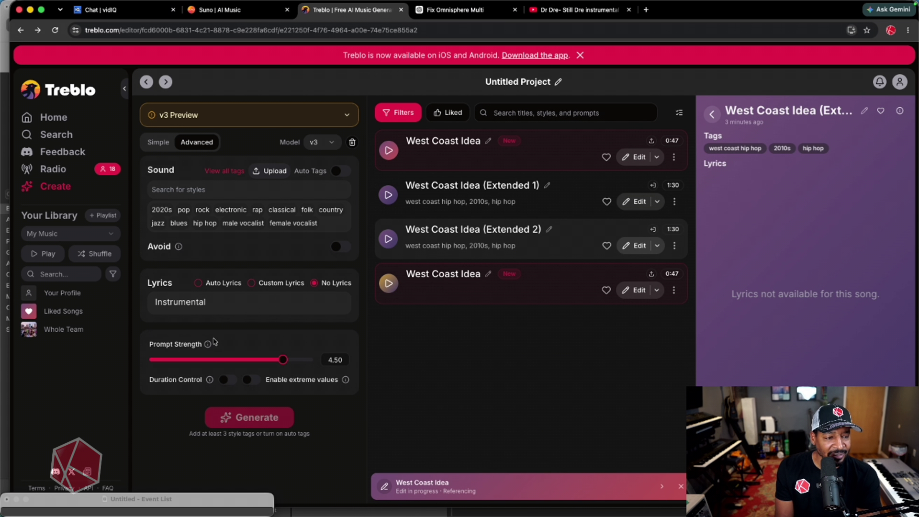
{"action": "left_click", "coordinate": [162, 145]}
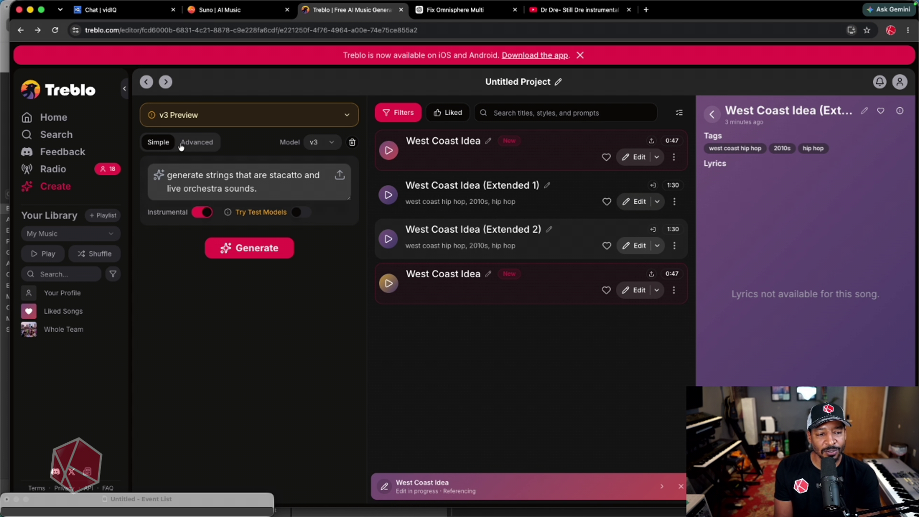
- Look over the Advanced mode's sound and style tag options, and return to the Simple mode prompt
{"action": "left_click", "coordinate": [196, 144]}
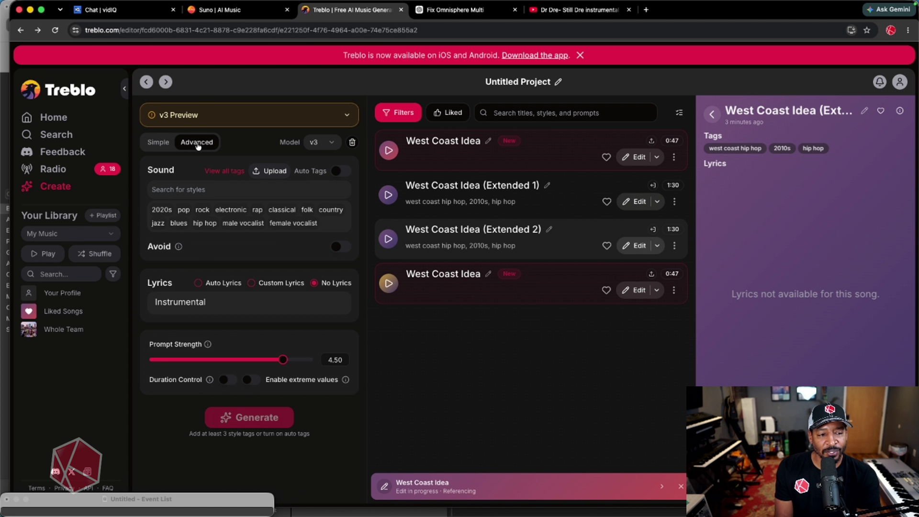
{"action": "left_click", "coordinate": [230, 172]}
{"action": "left_click", "coordinate": [146, 81]}
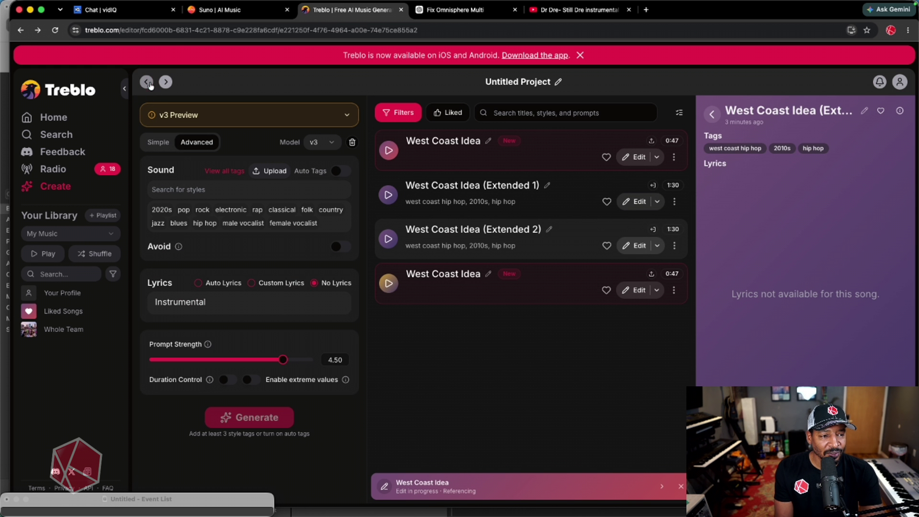
{"action": "left_click", "coordinate": [165, 143]}
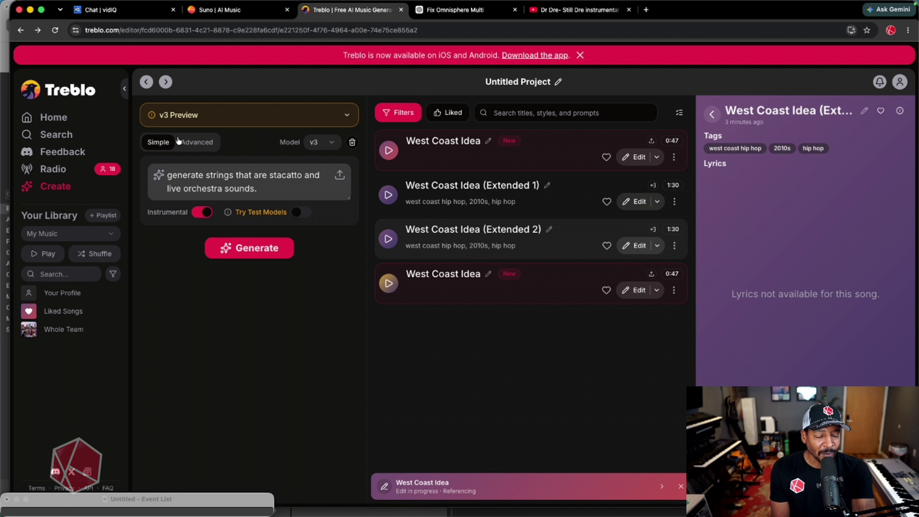
- Cancel the 80s Tut Tut upload in Suno and return to Treblo
{"action": "left_click", "coordinate": [214, 26]}
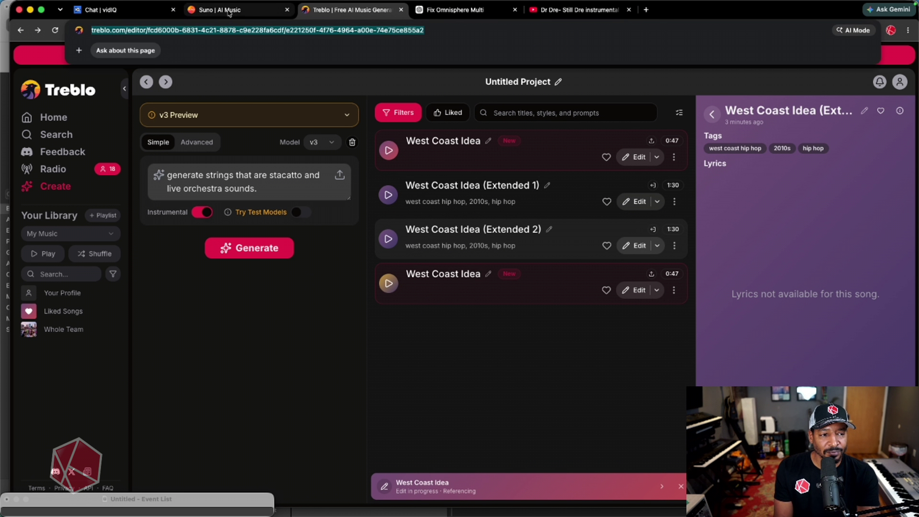
{"action": "left_click", "coordinate": [230, 10]}
{"action": "left_click", "coordinate": [378, 10]}
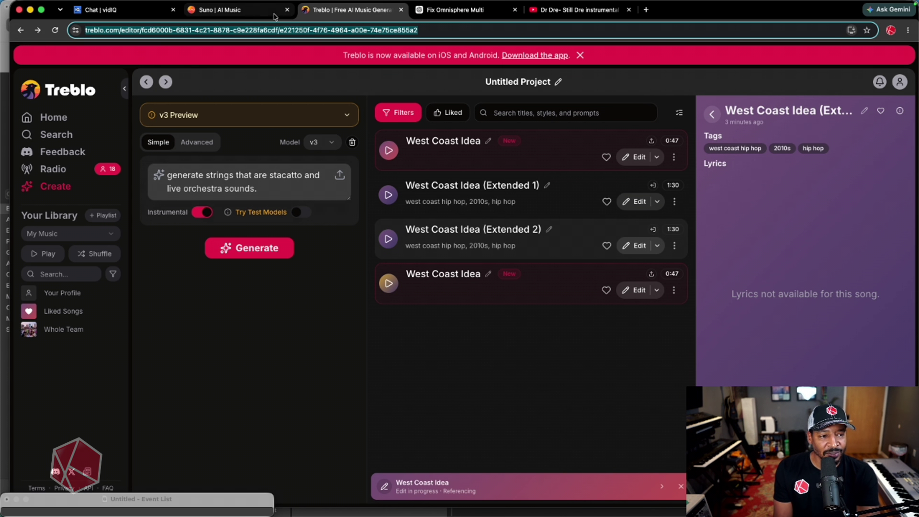
{"action": "left_click", "coordinate": [225, 9]}
{"action": "left_click", "coordinate": [558, 162]}
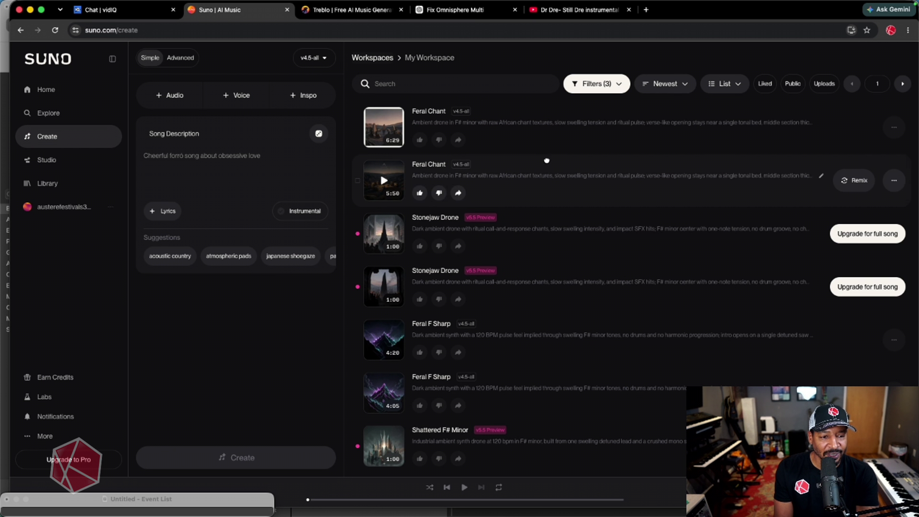
{"action": "left_click", "coordinate": [352, 10]}
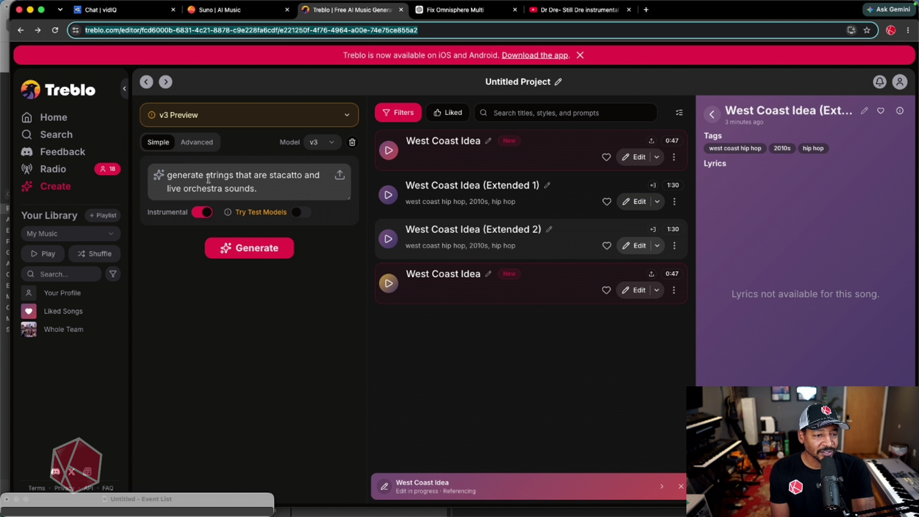
- Add "in the key of D minor and make the tepmo 93bpm." to the end of the song prompt
{"action": "left_click", "coordinate": [259, 191]}
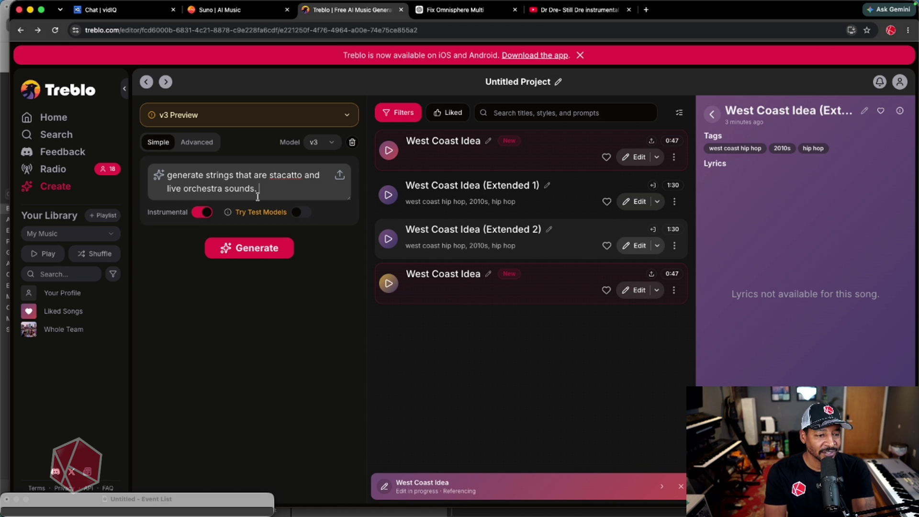
{"action": "type", "text": "in the key of D minor and "}
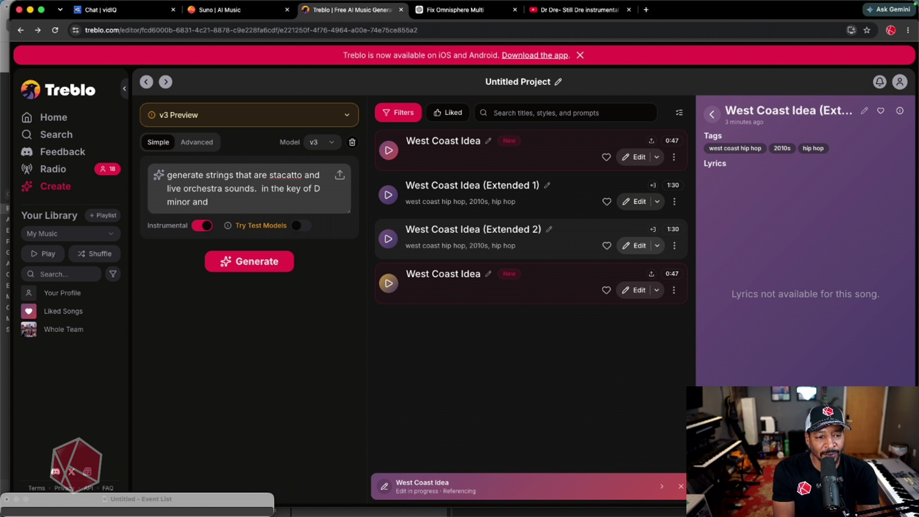
{"action": "type", "text": "make the t"}
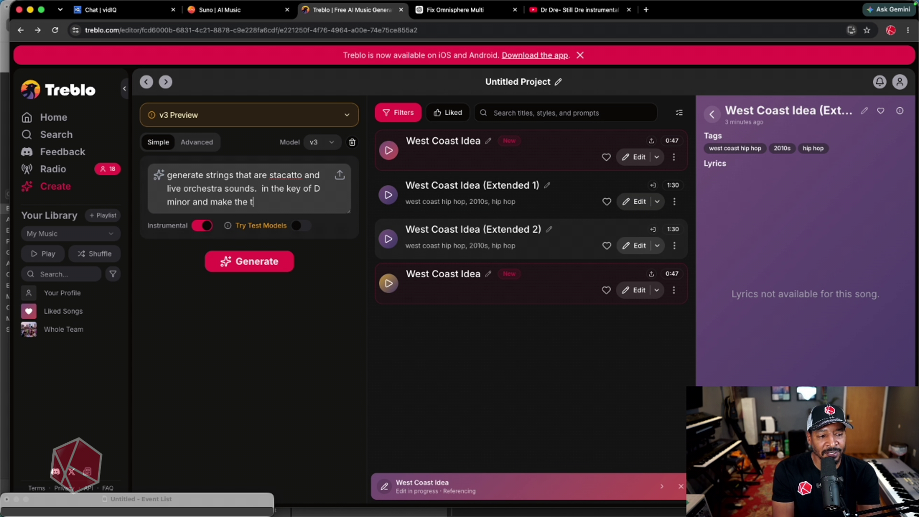
{"action": "type", "text": "me"}
{"action": "key", "text": "BackSpace"}
{"action": "key", "text": "BackSpace"}
{"action": "type", "text": "epmo 93"}
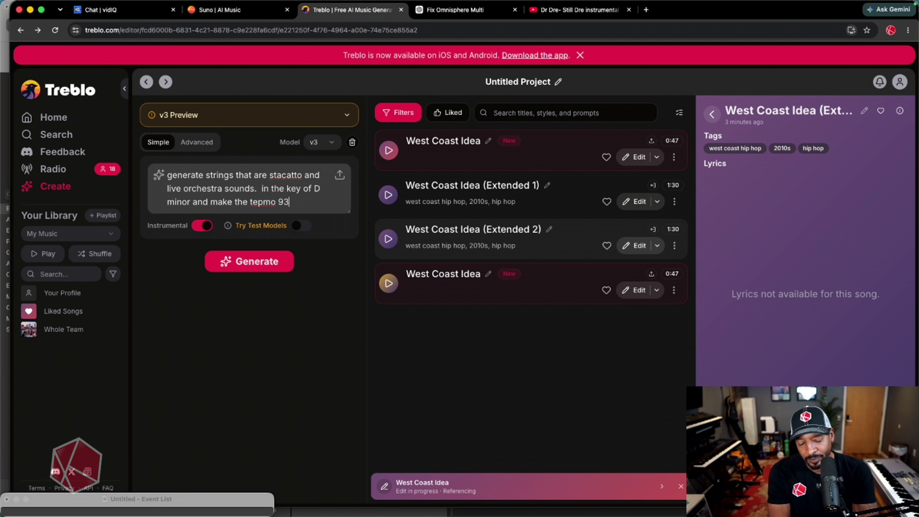
{"action": "type", "text": "bpm."}
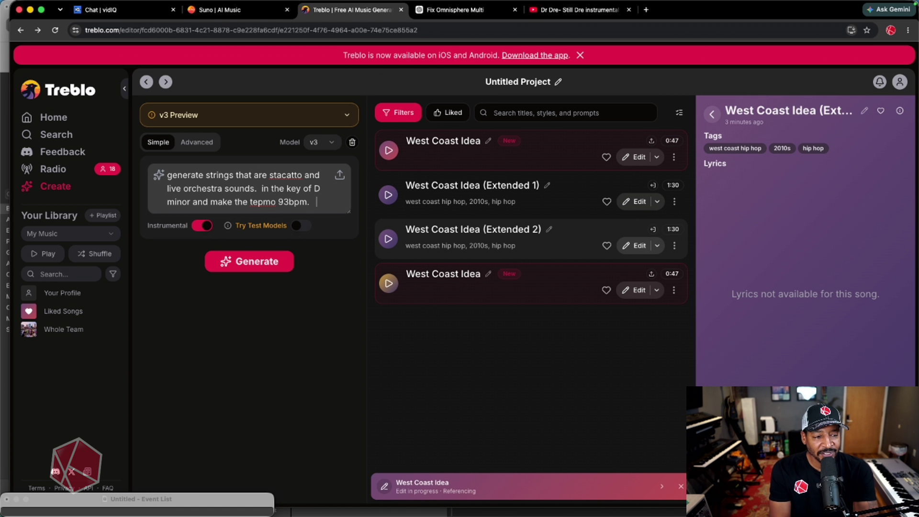
- Append "keep style west coast hip hop" to the prompt and generate the songs, completing the human verification
{"action": "left_click", "coordinate": [316, 208]}
{"action": "key", "text": "Return"}
{"action": "type", "text": "keep "}
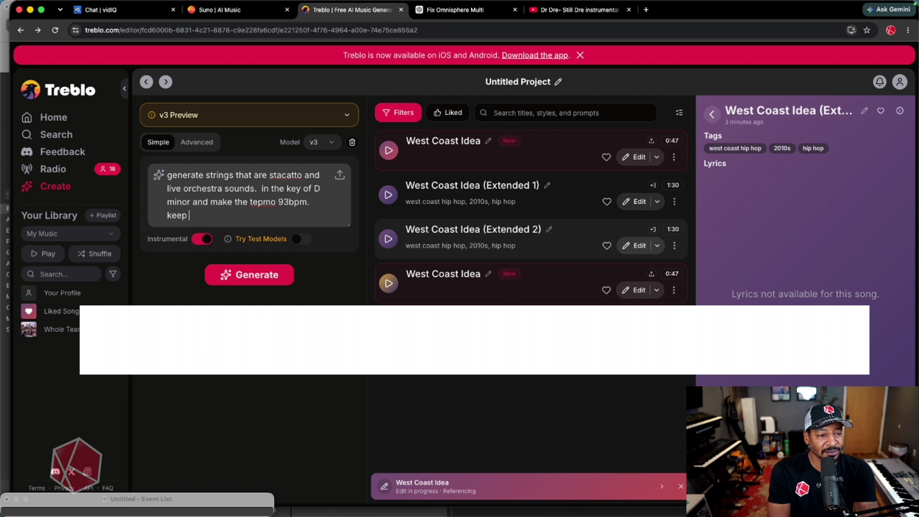
{"action": "type", "text": "style we"}
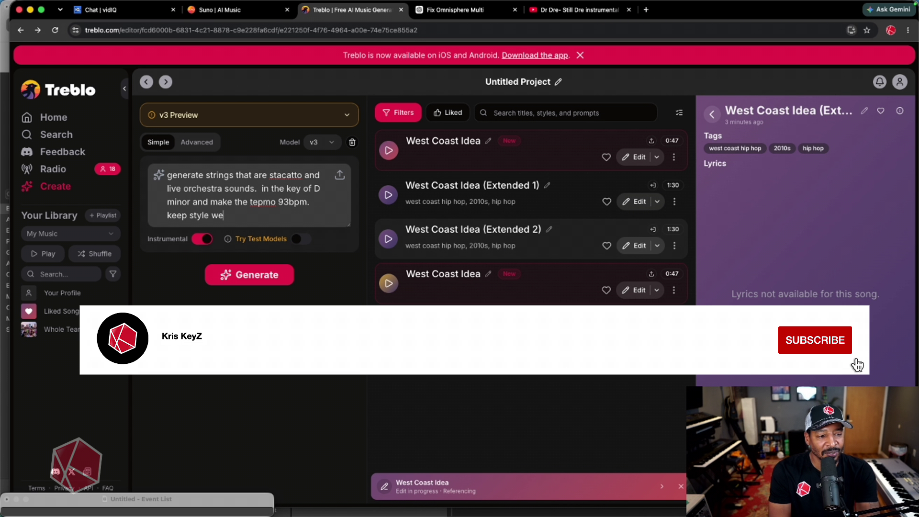
{"action": "type", "text": "st coast hip hop"}
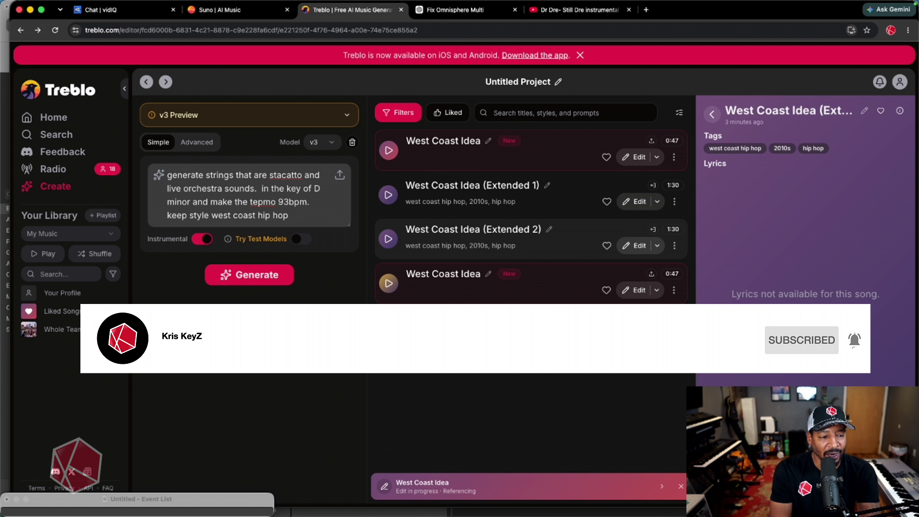
{"action": "left_click", "coordinate": [248, 278]}
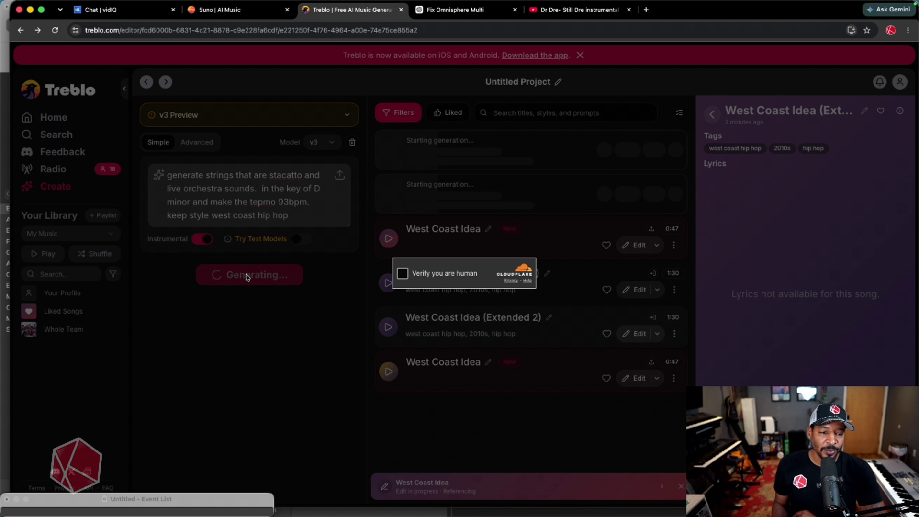
{"action": "left_click", "coordinate": [402, 274]}
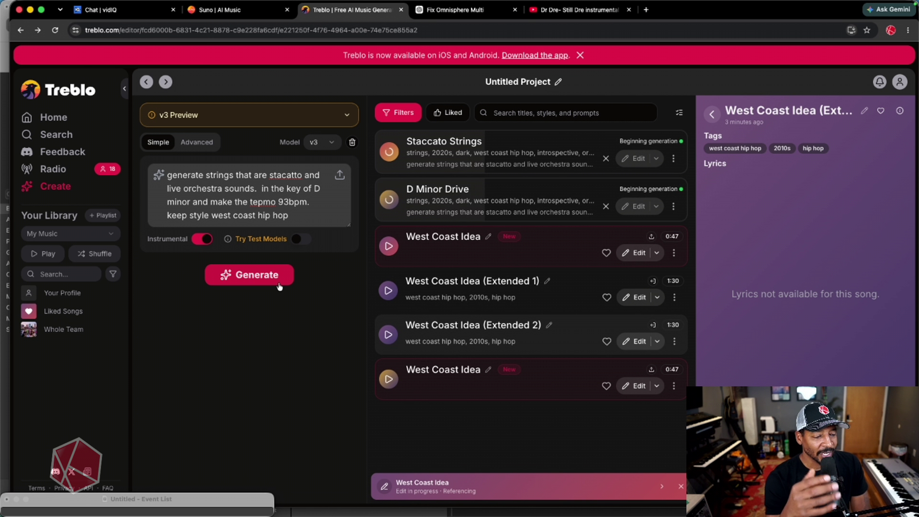
- Switch to Logic Pro, close the floating Event List window, and return to Treblo in the browser
{"action": "left_click", "coordinate": [117, 505]}
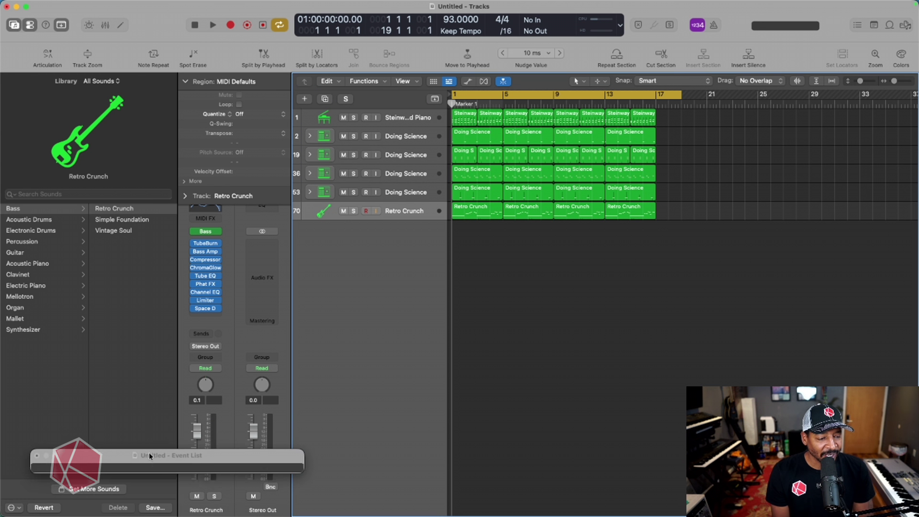
{"action": "left_click", "coordinate": [44, 437]}
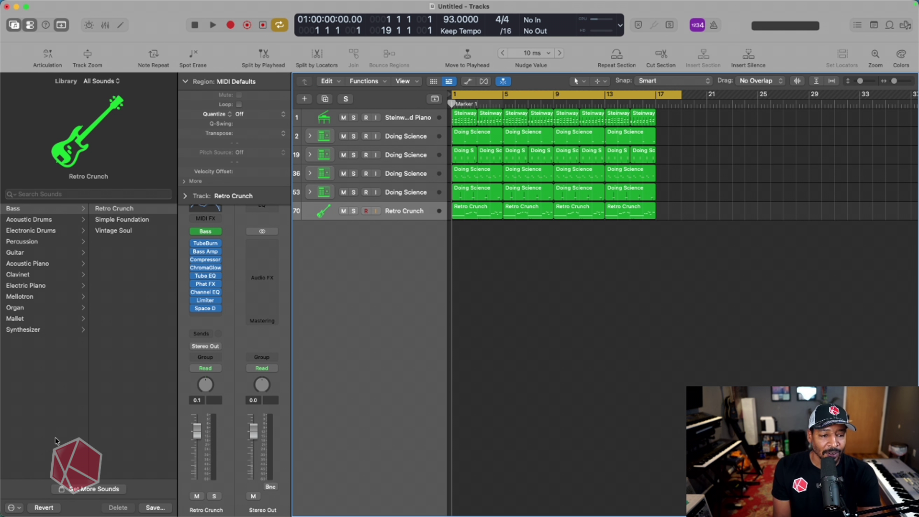
{"action": "key", "text": "ctrl+Up"}
{"action": "left_click", "coordinate": [358, 332]}
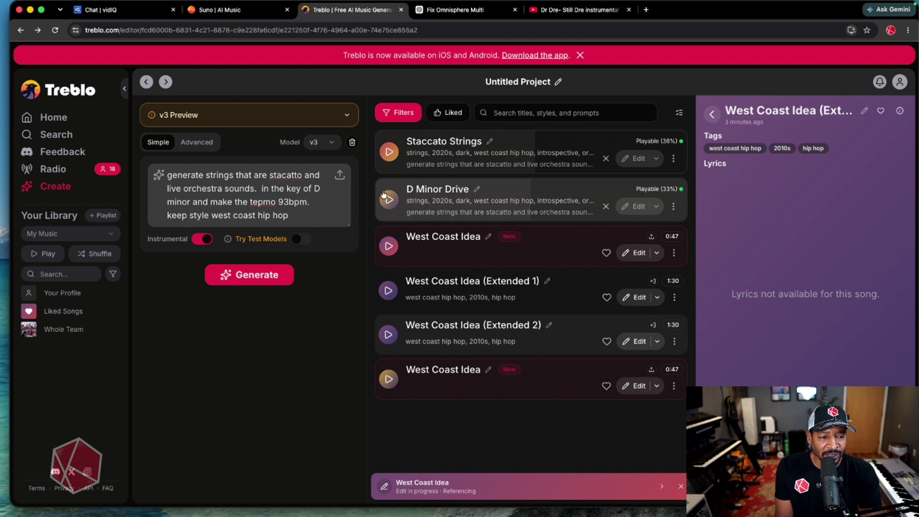
- Listen to the generated songs Staccato Strings and D Minor Drive, skipping ahead to about 0:40 in D Minor Drive
{"action": "left_click", "coordinate": [391, 152]}
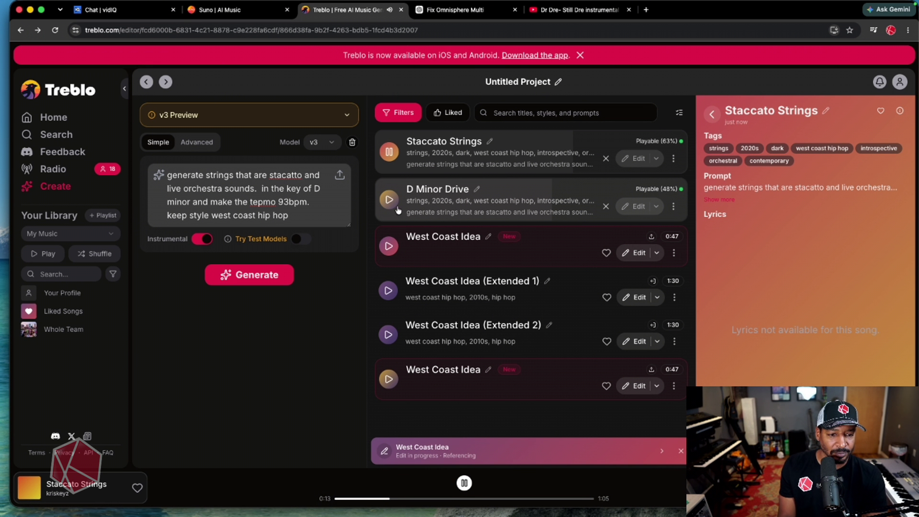
{"action": "left_click", "coordinate": [388, 152]}
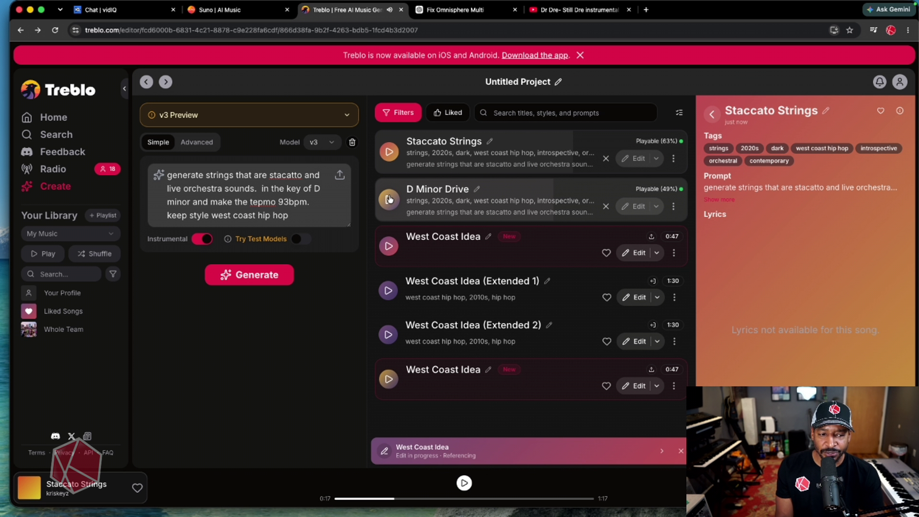
{"action": "left_click", "coordinate": [389, 199]}
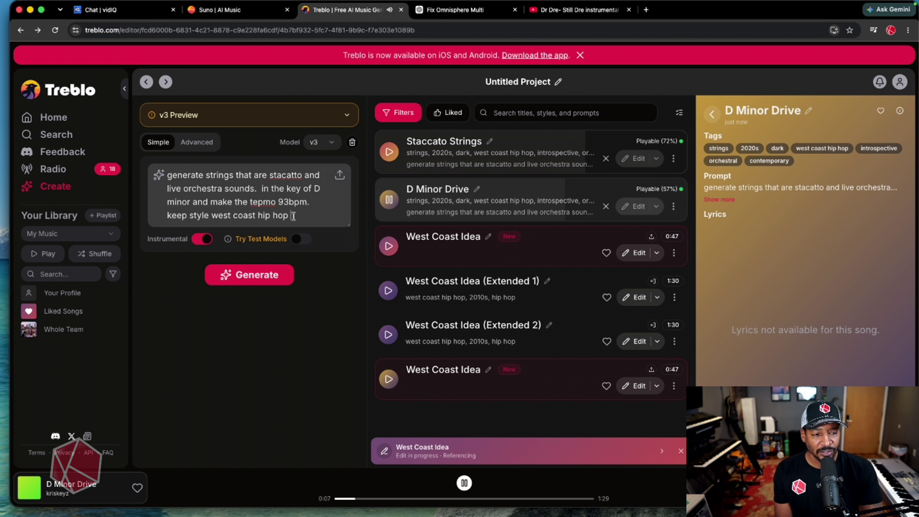
{"action": "left_click", "coordinate": [445, 498]}
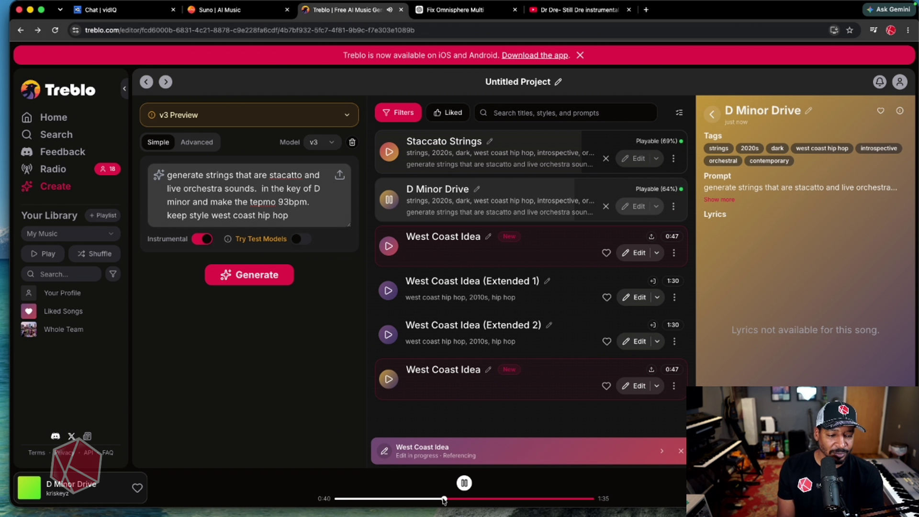
{"action": "left_click", "coordinate": [389, 200]}
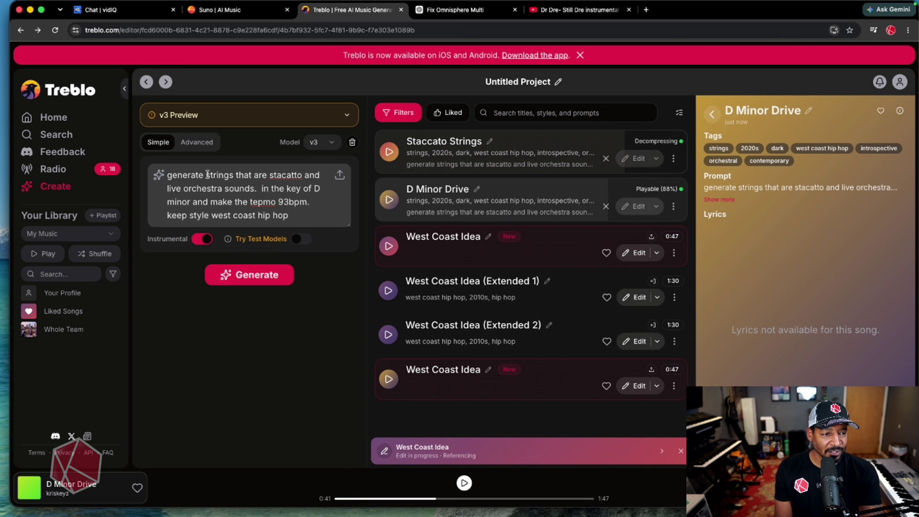
- Reword the start of the prompt to "generate stacatto strings that pluck between Dm and Gm"
{"action": "left_click_drag", "start_coordinate": [269, 175], "coordinate": [205, 174]}
{"action": "key", "text": "BackSpace"}
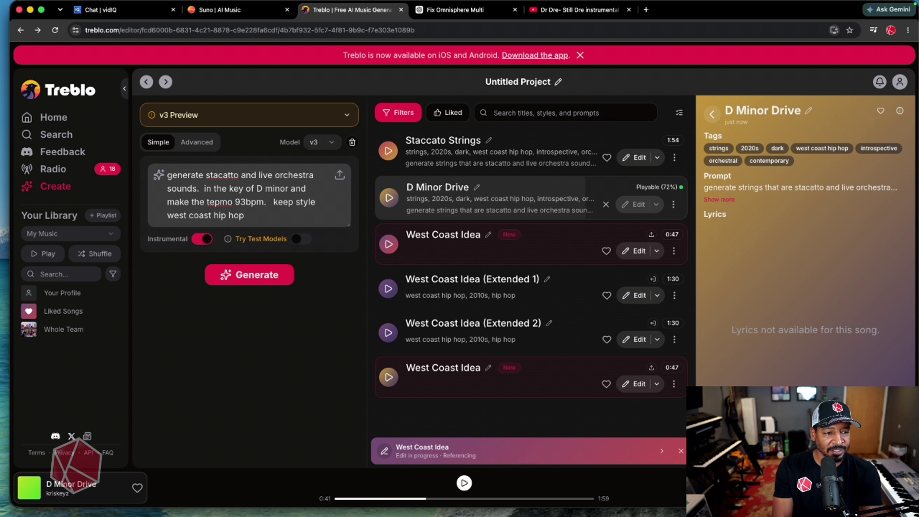
{"action": "type", "text": "strings "}
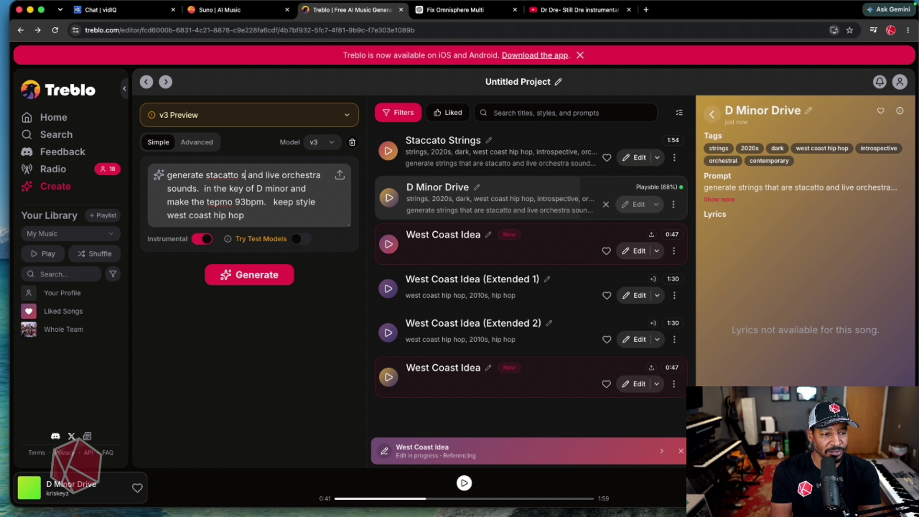
{"action": "type", "text": "that pluck bet"}
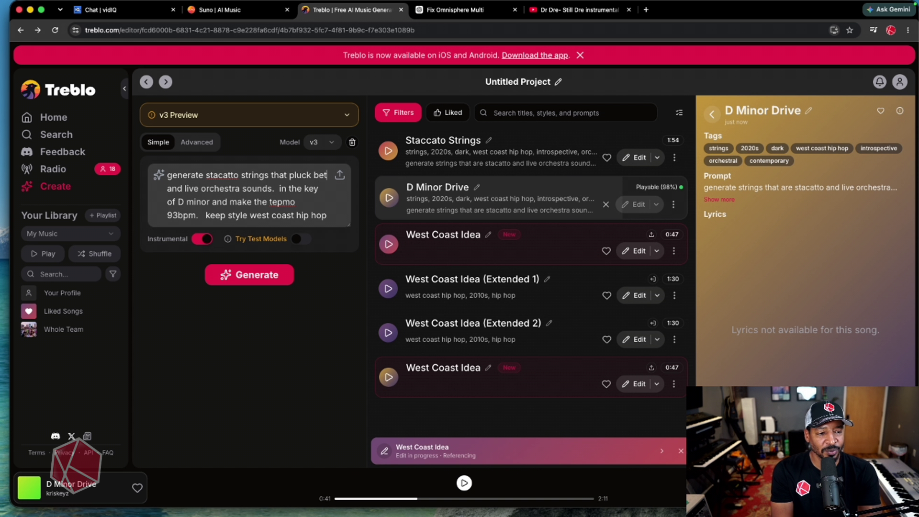
{"action": "type", "text": "ween"}
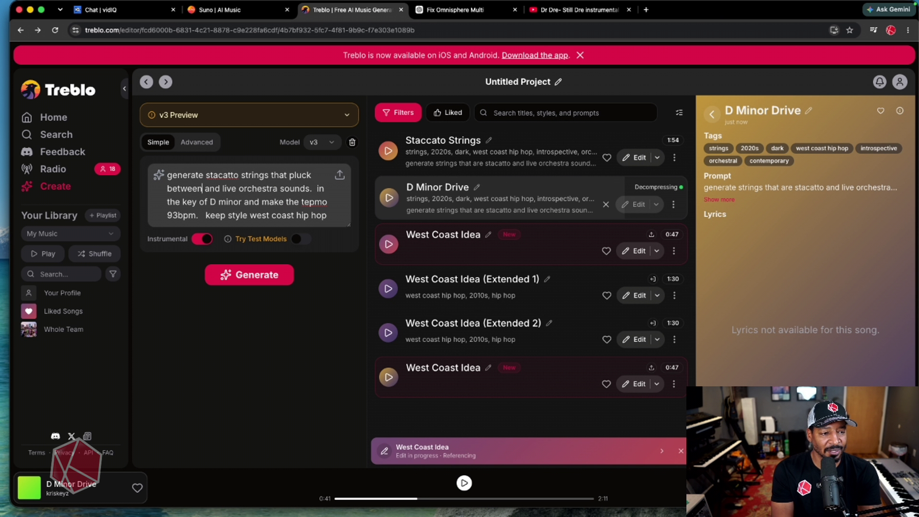
{"action": "type", "text": " D"}
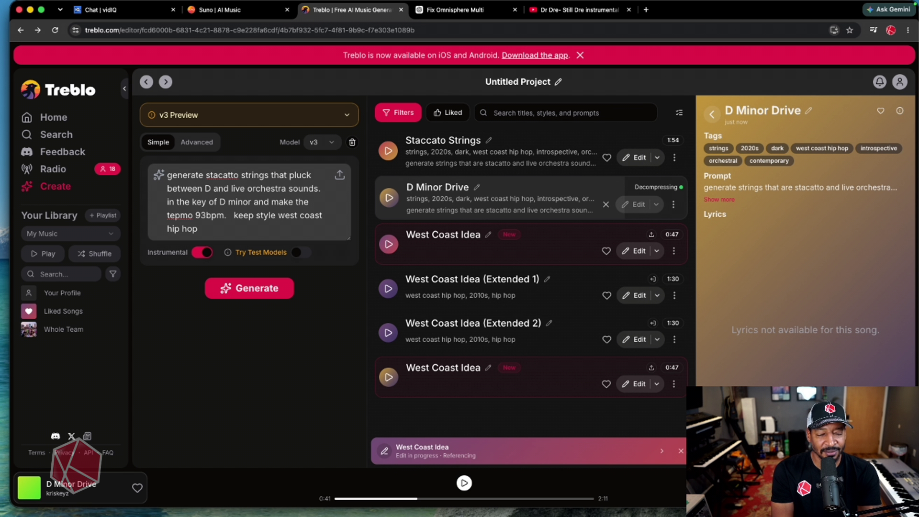
{"action": "type", "text": "m"}
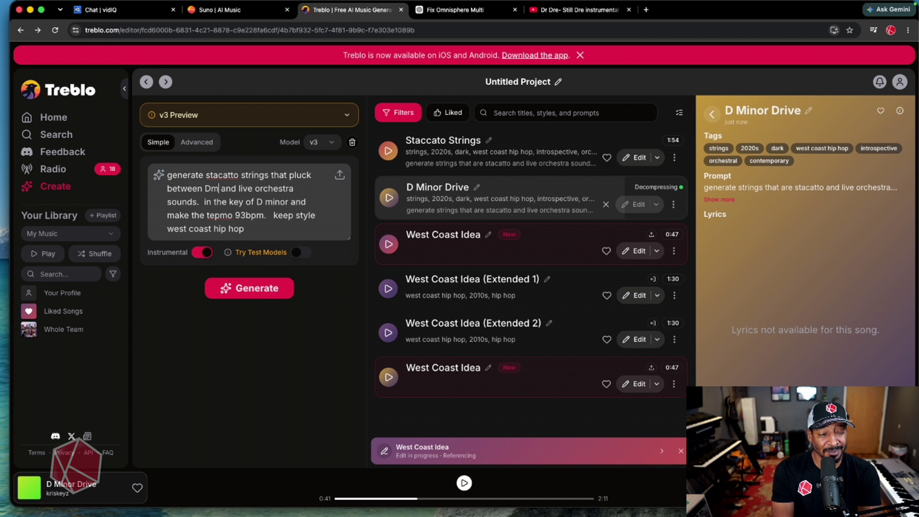
{"action": "type", "text": " and Gm"}
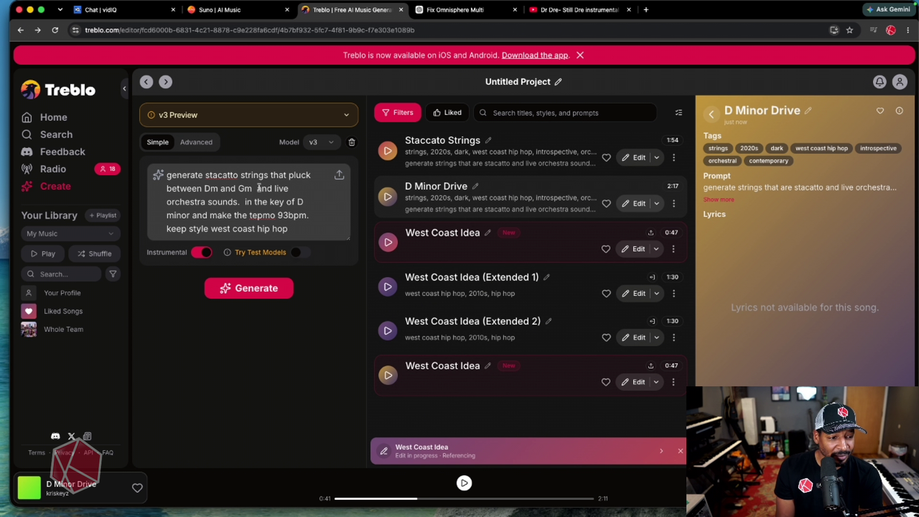
- Remove the live orchestra and D minor key wording from the prompt, keeping "make the tepmo 93bpm." after the chords
{"action": "left_click_drag", "start_coordinate": [258, 188], "coordinate": [220, 213]}
{"action": "key", "text": "BackSpace"}
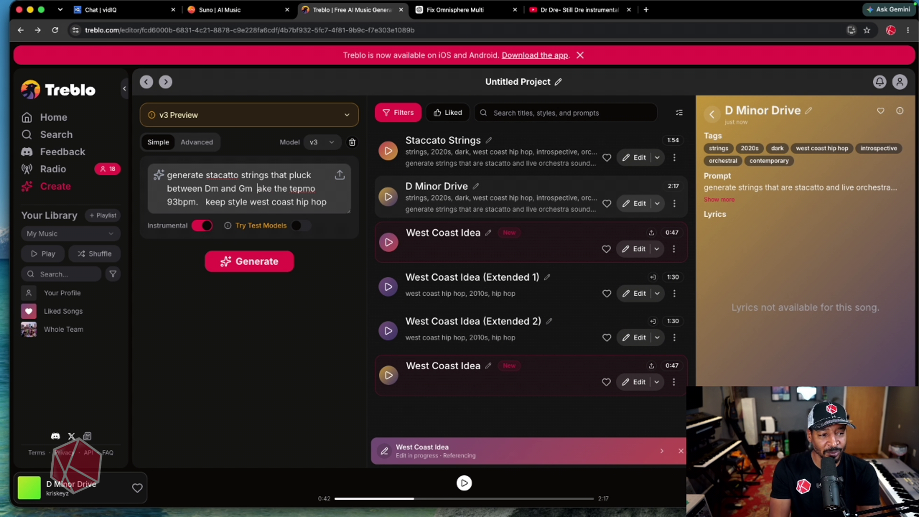
{"action": "type", "text": "m"}
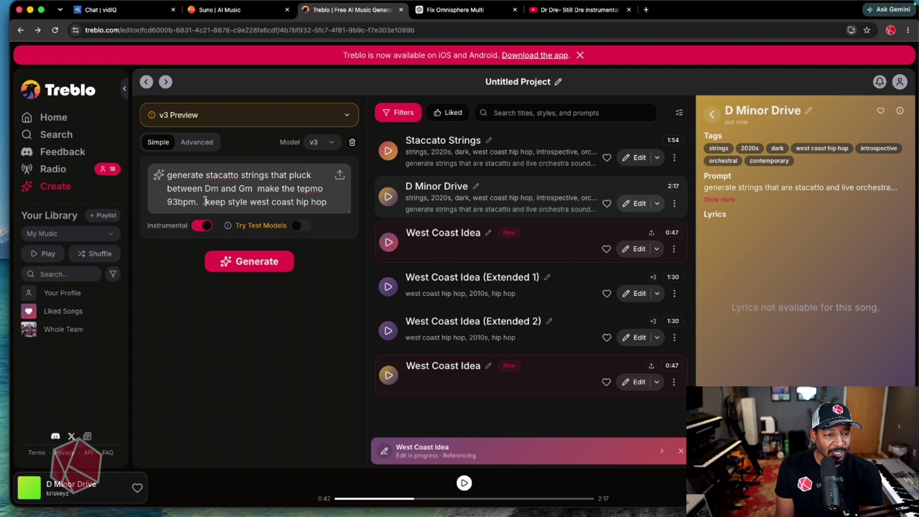
- Append "and simple" to the prompt and generate new songs from it
{"action": "left_click", "coordinate": [339, 202]}
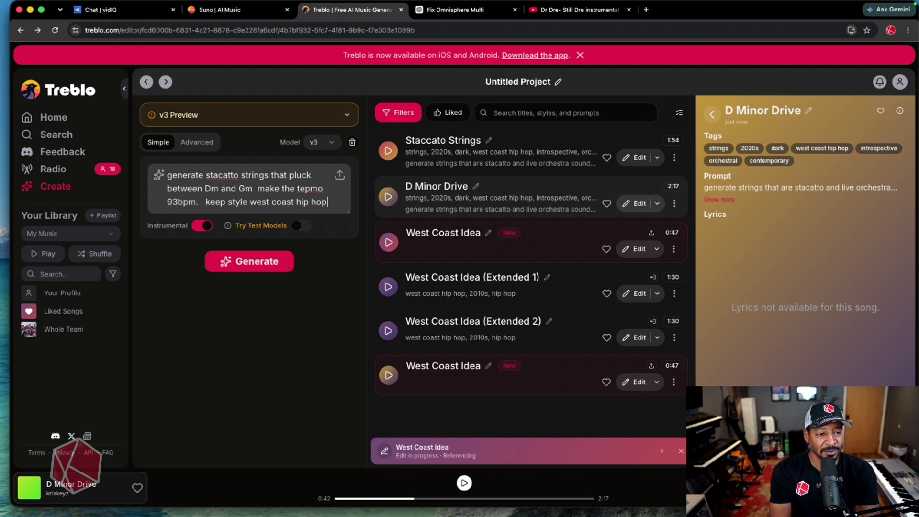
{"action": "type", "text": "and Gm  ma"}
{"action": "key", "text": "BackSpace"}
{"action": "type", "text": "simple"}
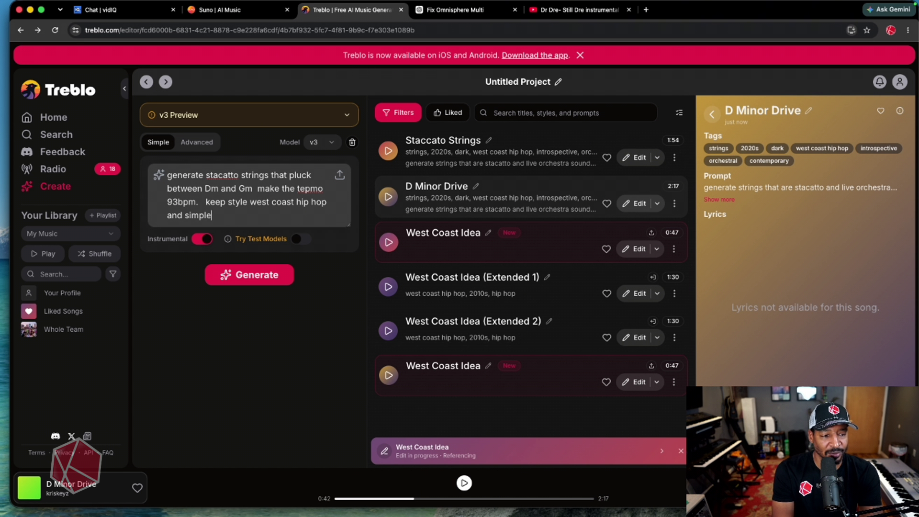
{"action": "left_click", "coordinate": [254, 274]}
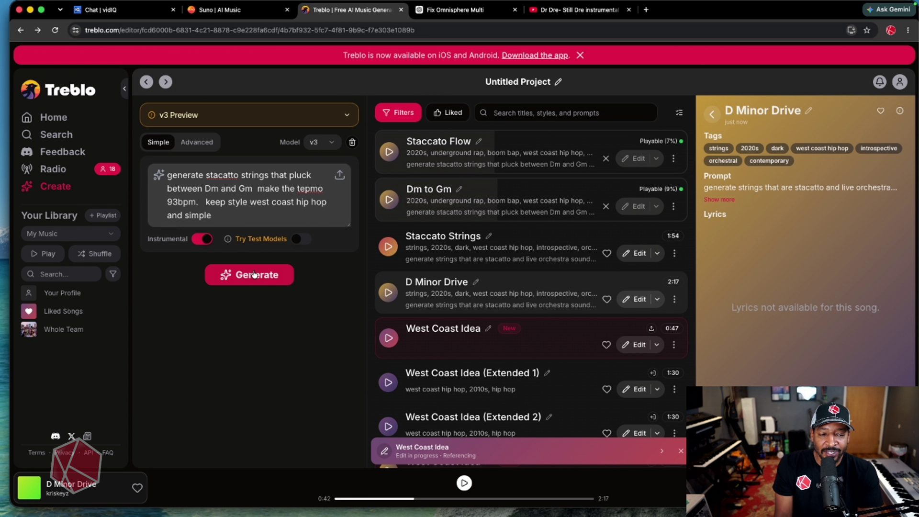
- Listen to the new songs Dm to Gm and Staccato Flow, replay the start of Dm to Gm, and stop playback
{"action": "left_click", "coordinate": [389, 200]}
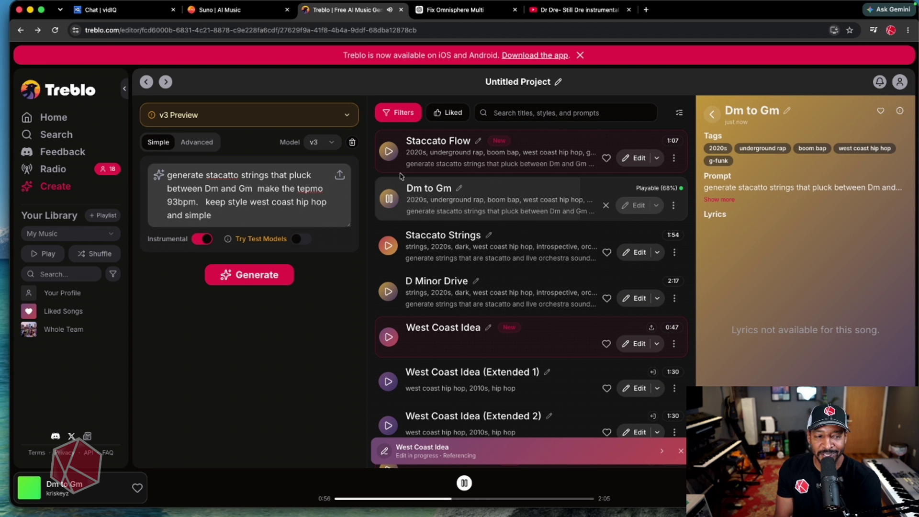
{"action": "left_click", "coordinate": [393, 160]}
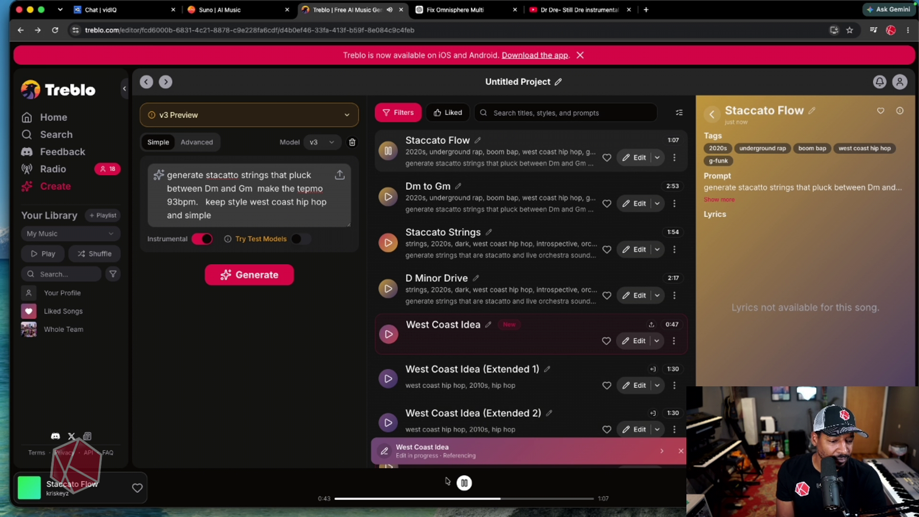
{"action": "left_click", "coordinate": [464, 483]}
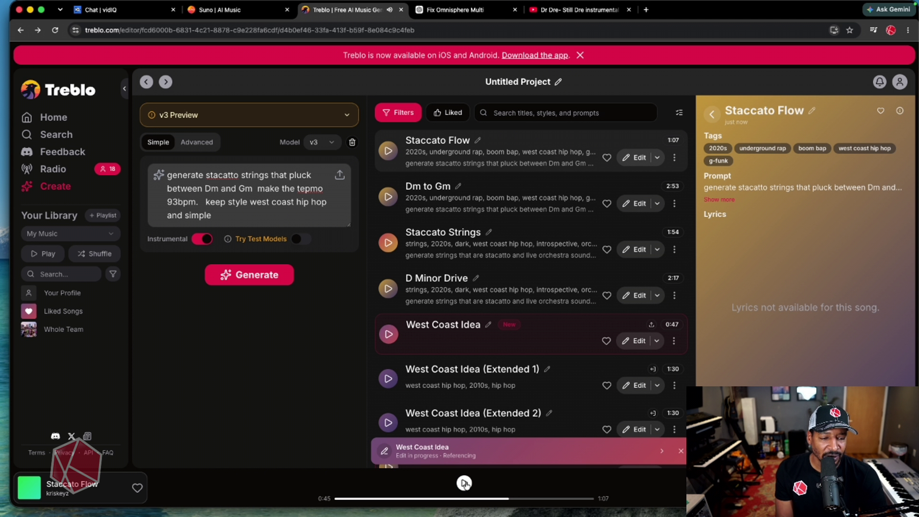
{"action": "left_click", "coordinate": [388, 200]}
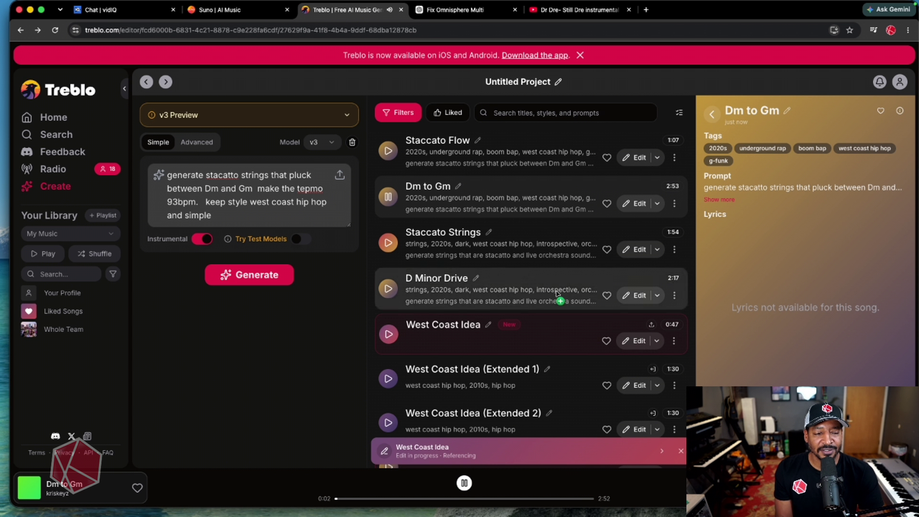
{"action": "left_click", "coordinate": [389, 197]}
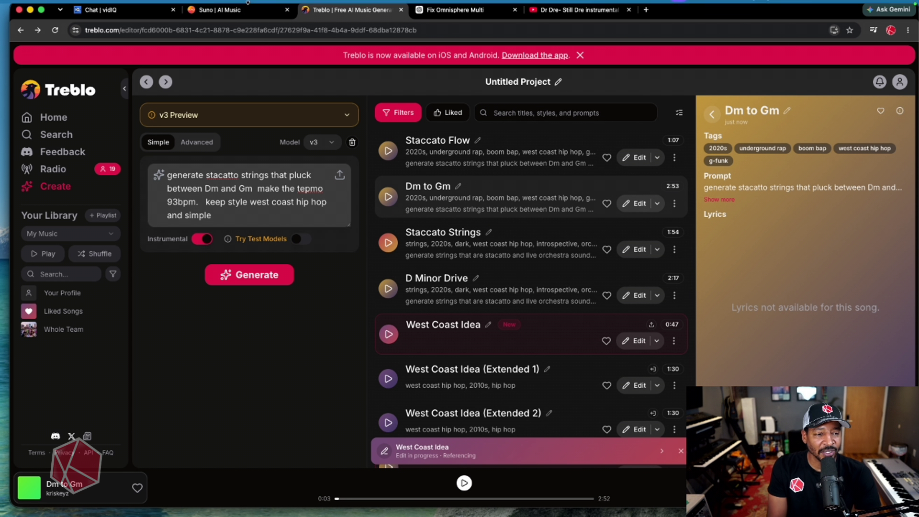
{"action": "left_click", "coordinate": [212, 149]}
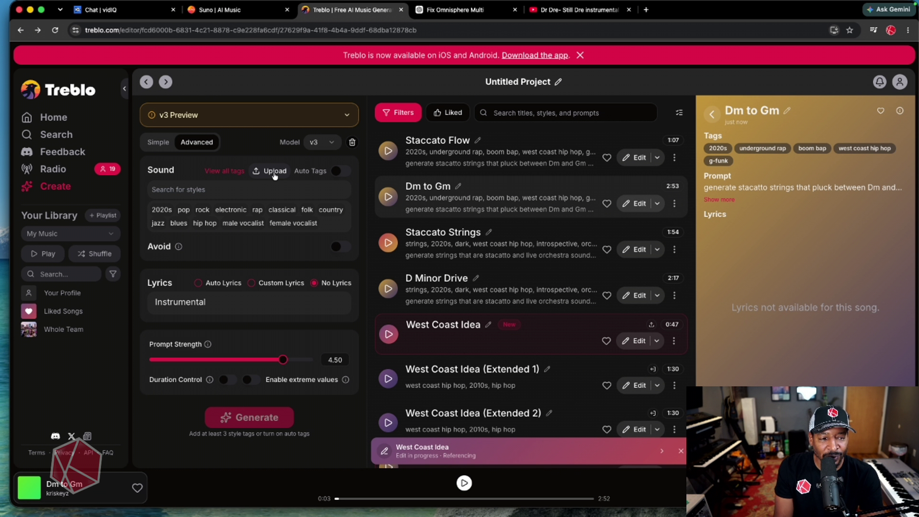
{"action": "left_click", "coordinate": [244, 10]}
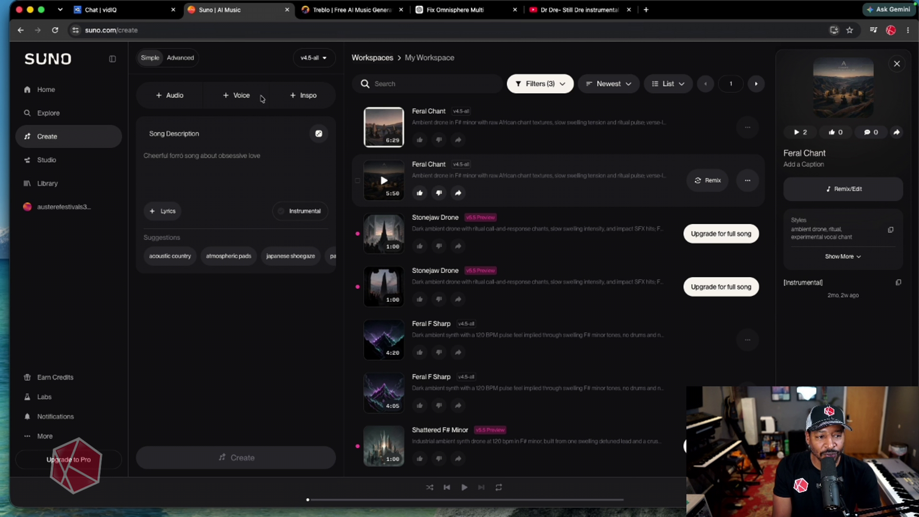
{"action": "left_click", "coordinate": [206, 155]}
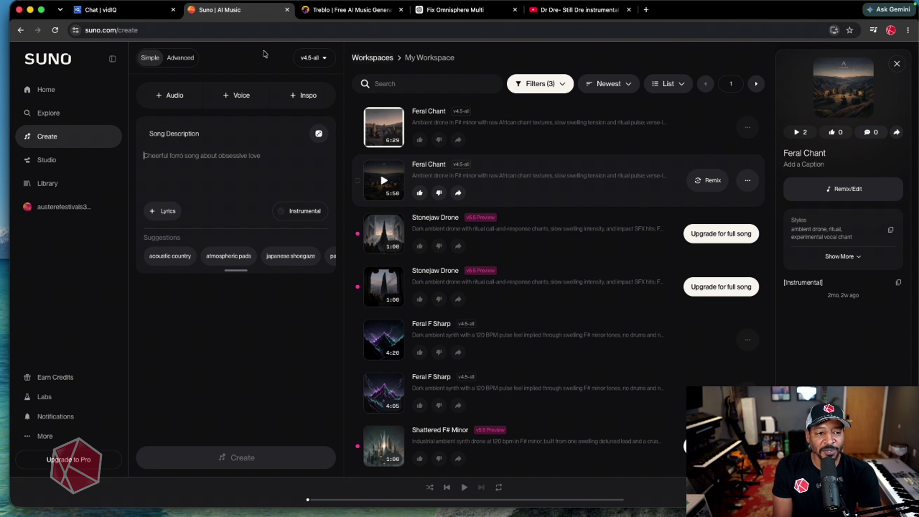
{"action": "left_click", "coordinate": [347, 9]}
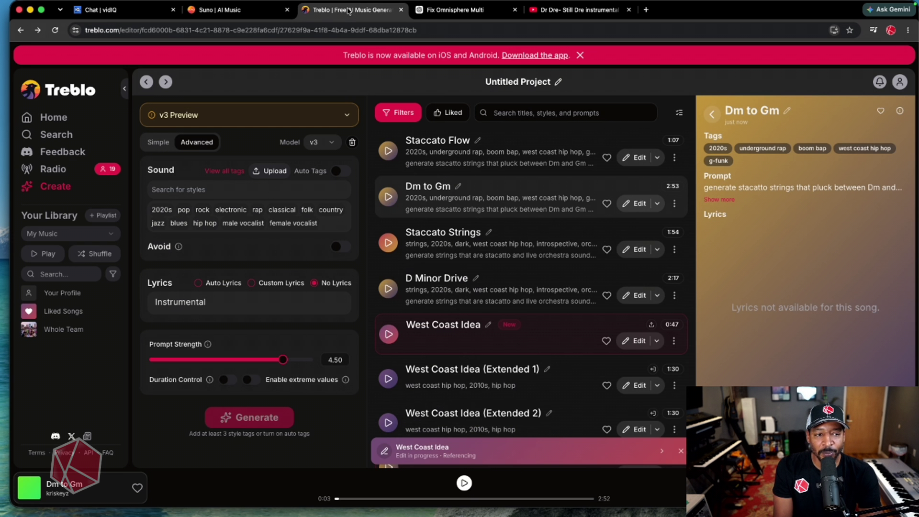
- Copy the full staccato strings prompt from Treblo's simple mode and paste it into Suno's song description
{"action": "left_click", "coordinate": [158, 142]}
{"action": "left_click_drag", "start_coordinate": [212, 215], "coordinate": [167, 176]}
{"action": "key", "text": "super+c"}
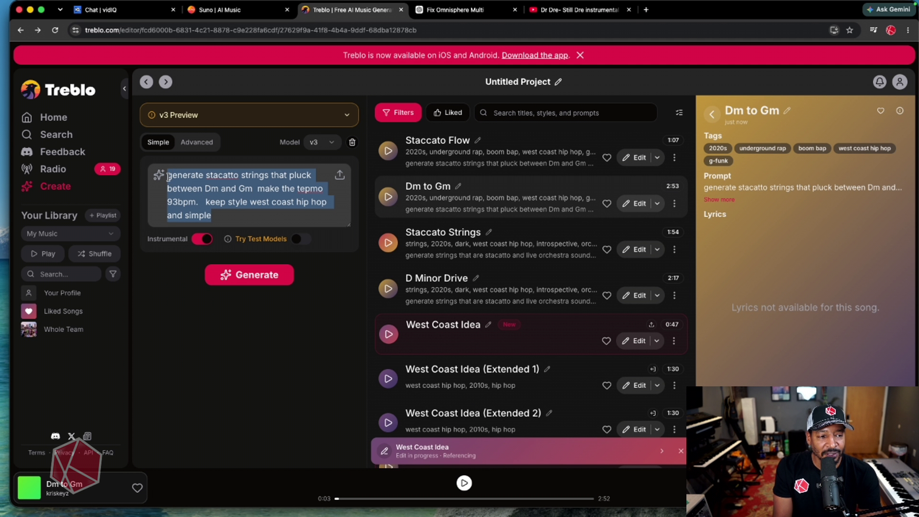
{"action": "left_click", "coordinate": [235, 15]}
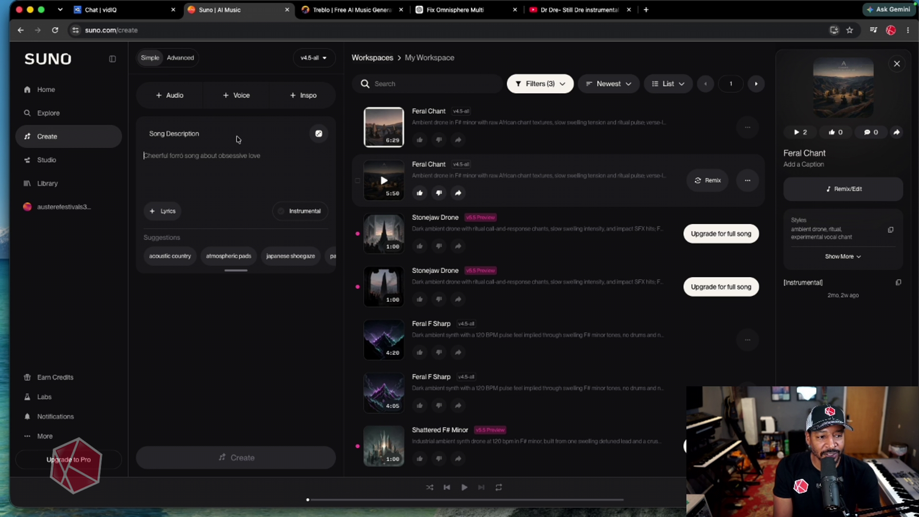
{"action": "left_click", "coordinate": [201, 160]}
{"action": "key", "text": "super+v"}
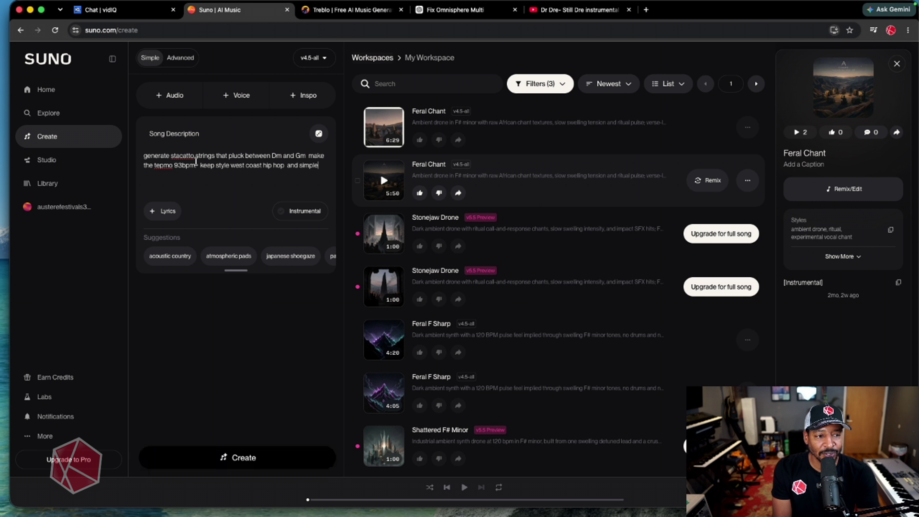
- Try to create songs from the pasted description and dismiss the notification
{"action": "left_click", "coordinate": [249, 459]}
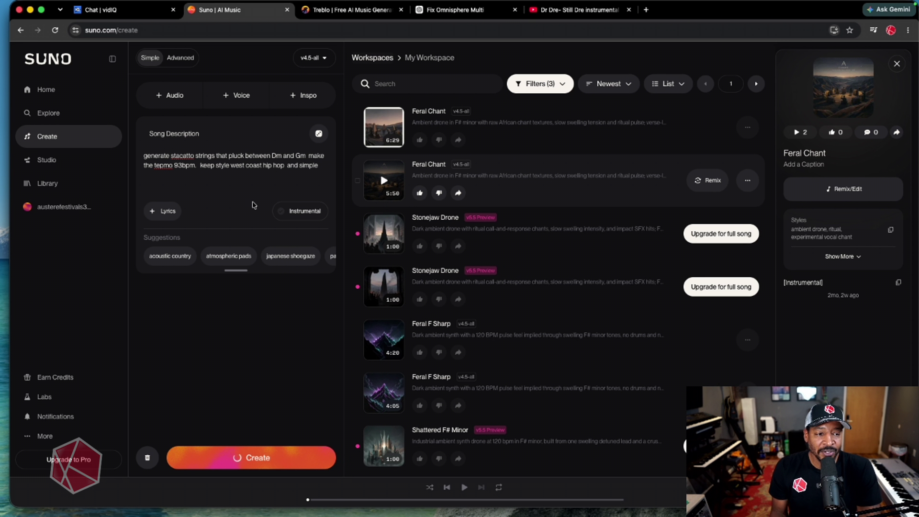
{"action": "scroll", "coordinate": [452, 238], "scroll_direction": "down", "scroll_amount": 1}
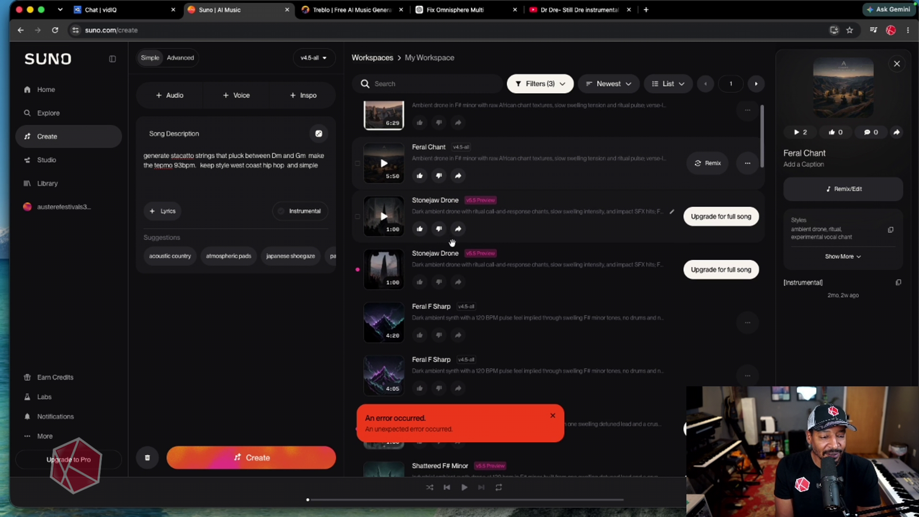
{"action": "left_click", "coordinate": [553, 418]}
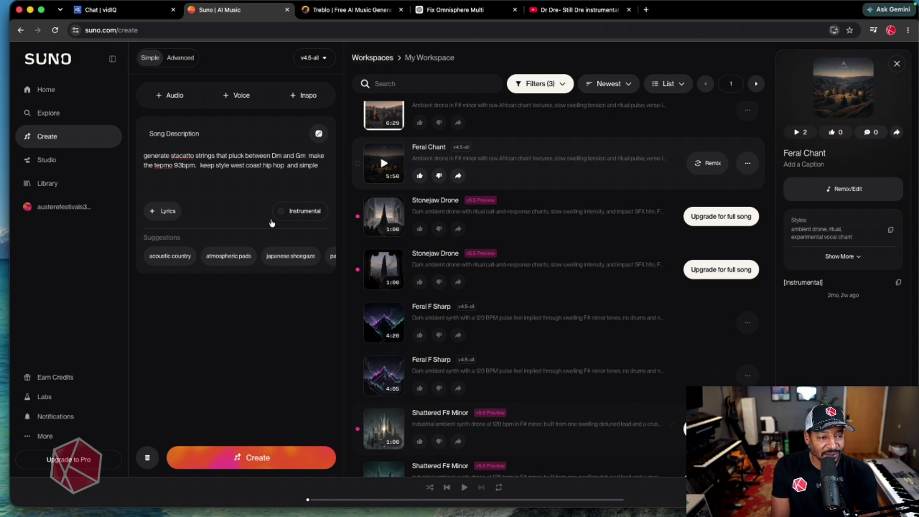
- Make the song instrumental and create new songs from the pasted description
{"action": "left_click", "coordinate": [294, 215]}
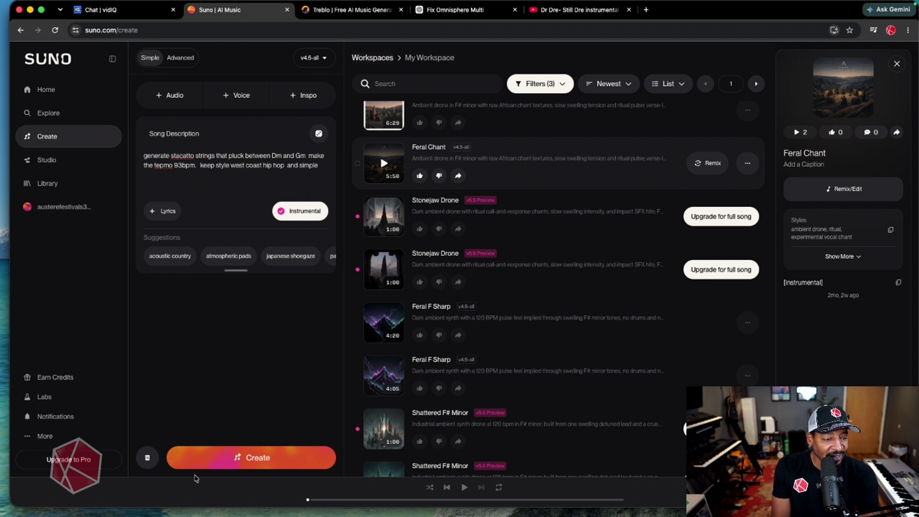
{"action": "left_click", "coordinate": [234, 457]}
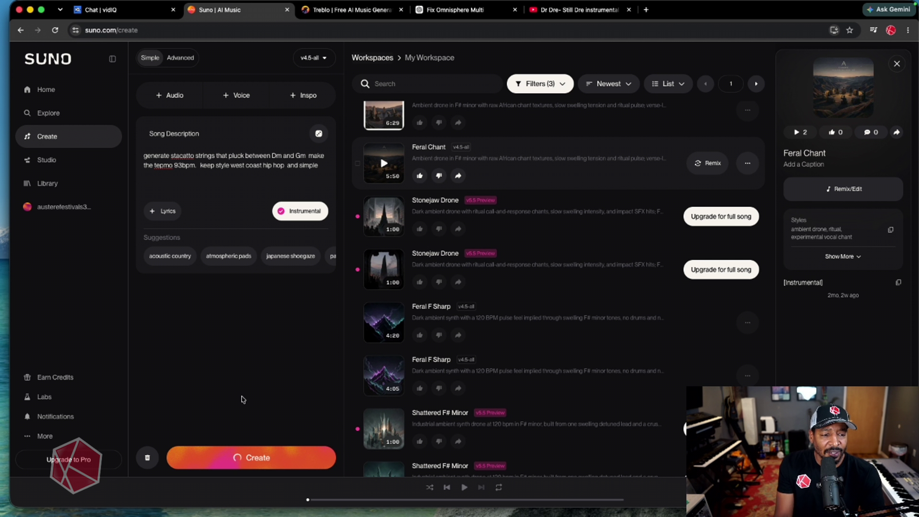
{"action": "scroll", "coordinate": [473, 365], "scroll_direction": "up", "scroll_amount": 1}
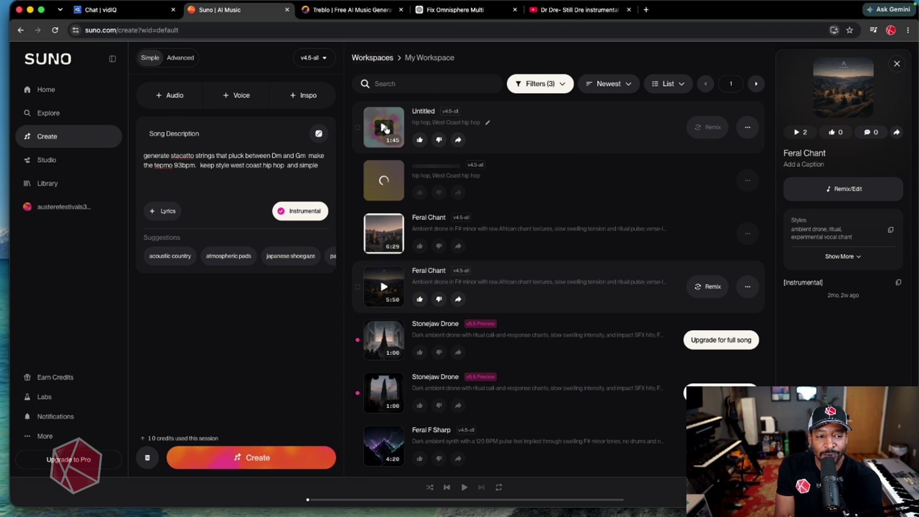
- Listen to the two newly created untitled West Coast hip hop songs, returning to the first one
{"action": "left_click", "coordinate": [384, 128]}
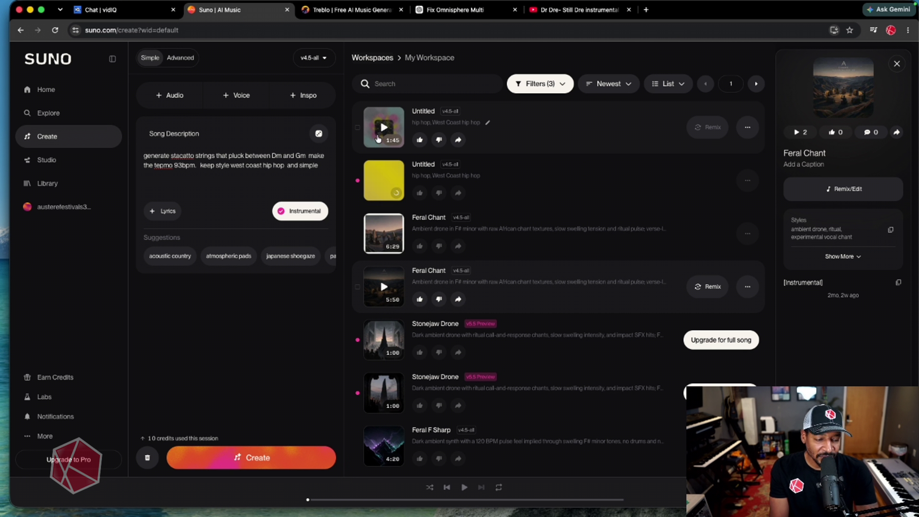
{"action": "left_click", "coordinate": [384, 128]}
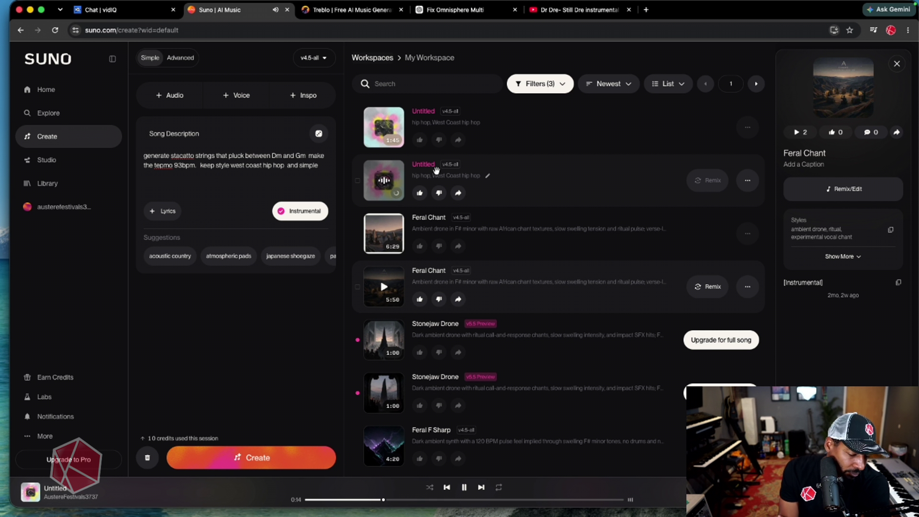
{"action": "left_click", "coordinate": [386, 128]}
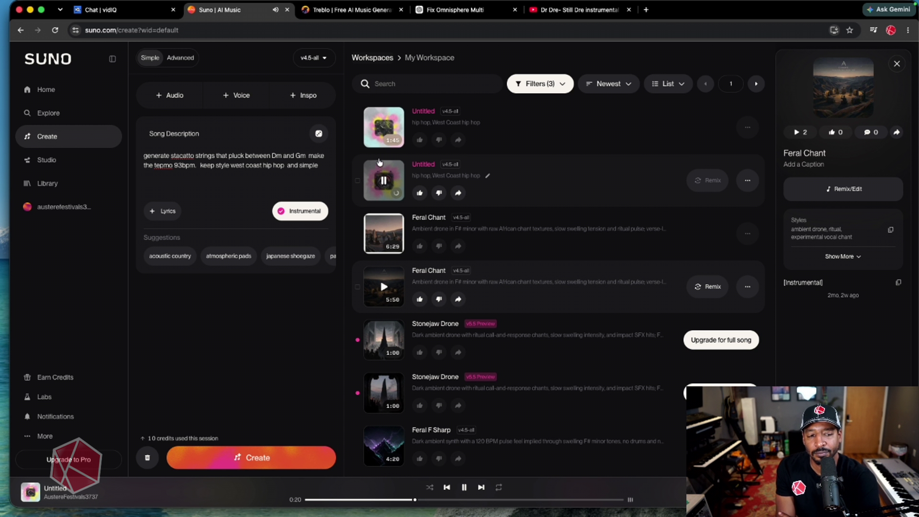
{"action": "left_click", "coordinate": [386, 136]}
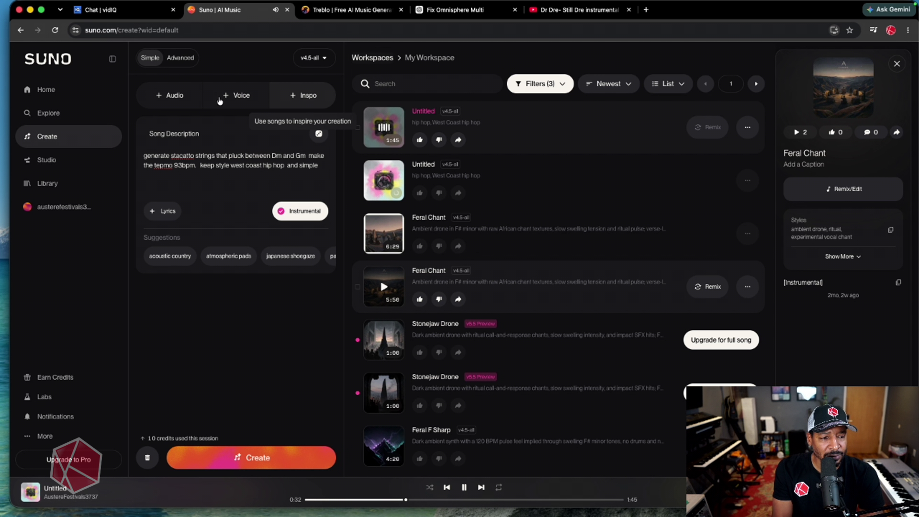
- Check the Inspo and Audio source options for song creation, and stop the song playback
{"action": "left_click", "coordinate": [308, 96]}
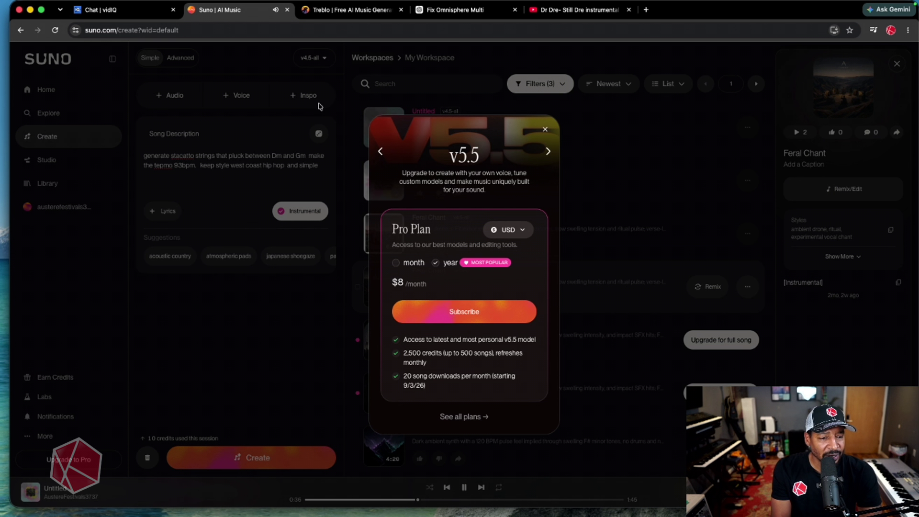
{"action": "left_click", "coordinate": [242, 111]}
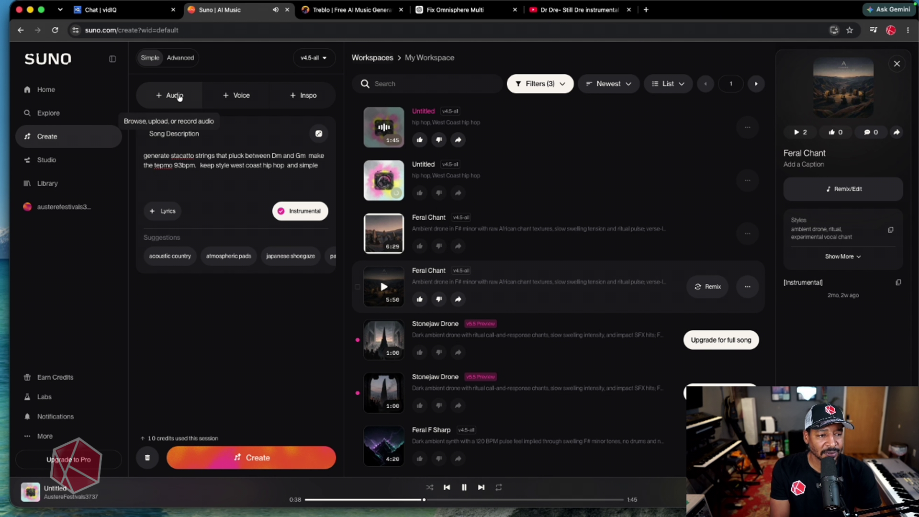
{"action": "left_click", "coordinate": [194, 100]}
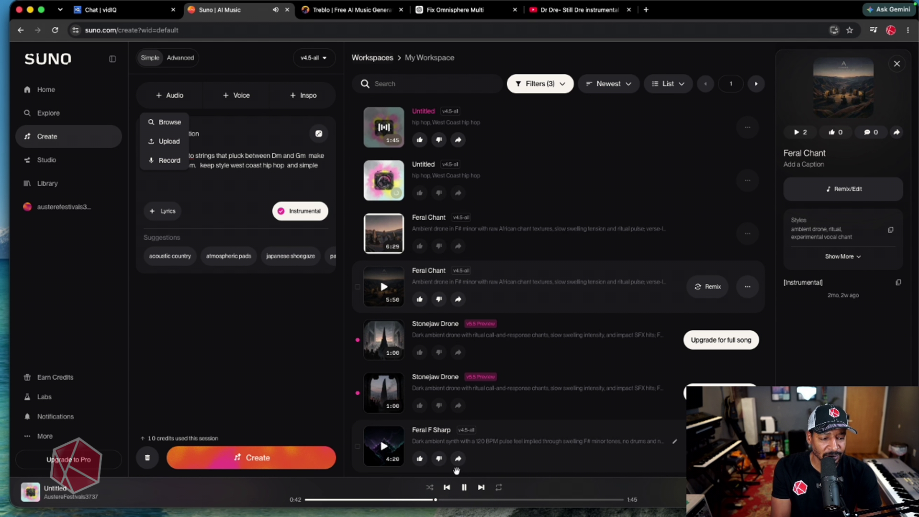
{"action": "left_click", "coordinate": [464, 487]}
{"action": "left_click", "coordinate": [464, 487]}
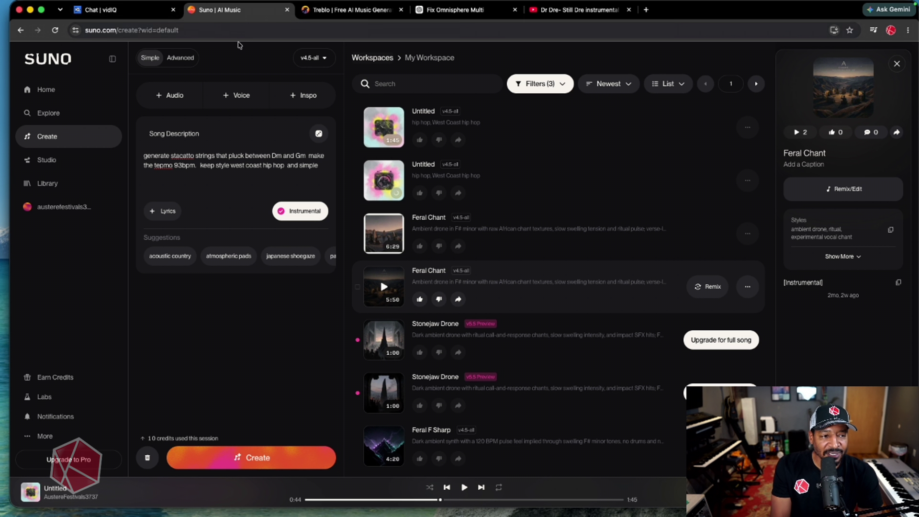
- Switch to the Untitled project in Logic Pro and enlarge its Tracks window to fill the screen
{"action": "key", "text": "ctrl+Up"}
{"action": "left_click", "coordinate": [207, 159]}
{"action": "left_click", "coordinate": [349, 214]}
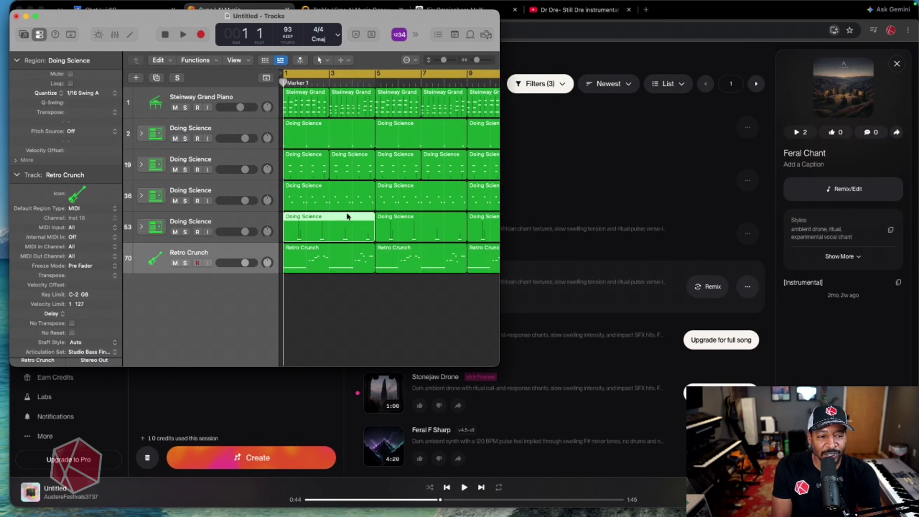
{"action": "double_click", "coordinate": [61, 22]}
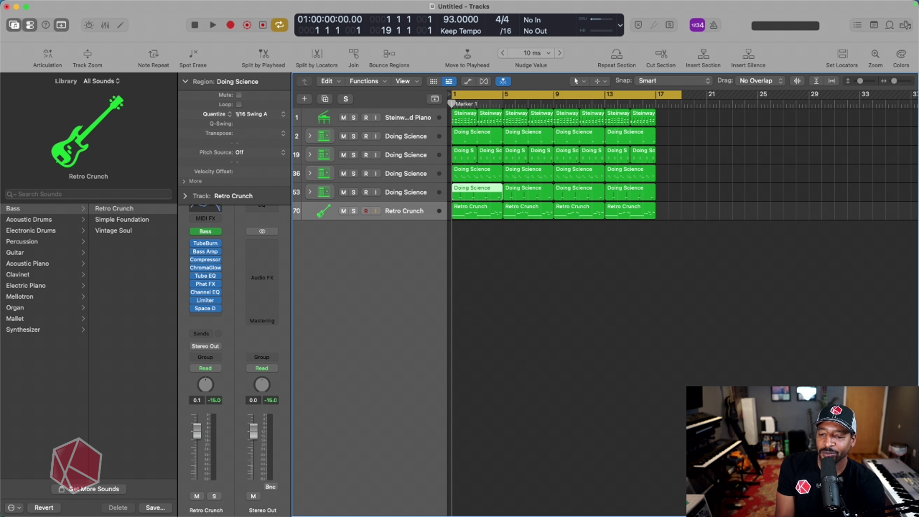